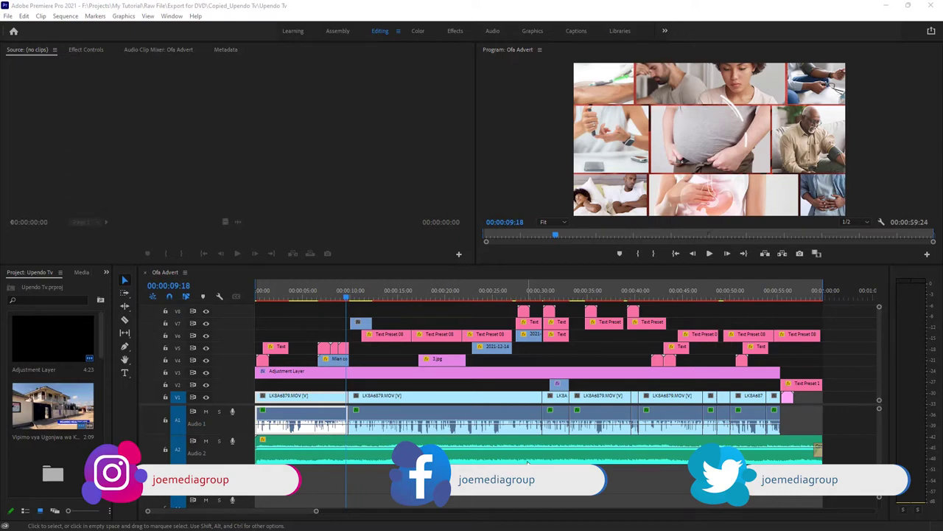
- Move the Ofa Advert playhead back to about 00:00:09:06 on the timeline ruler
{"action": "left_click", "coordinate": [344, 296]}
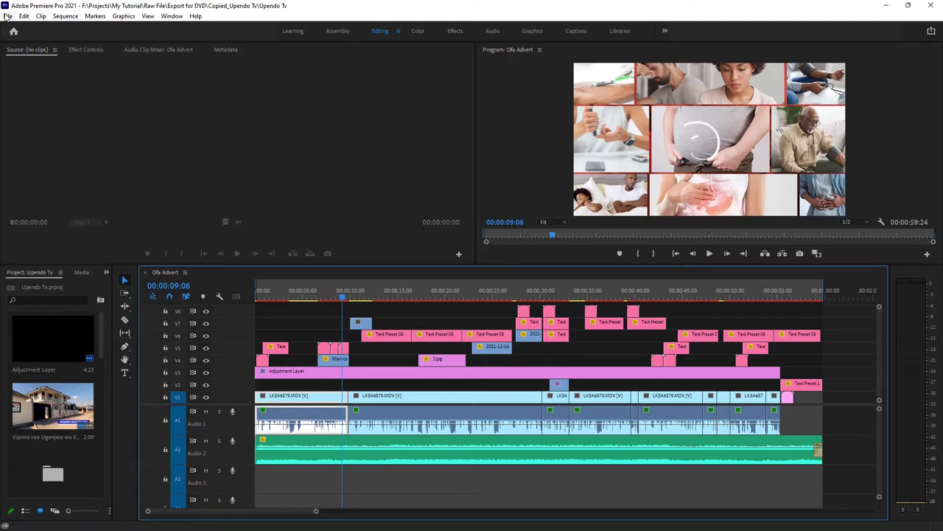
- Bring up the Export Settings for Ofa Advert, reposition the window, and keep H.264 as the format
{"action": "left_click", "coordinate": [7, 16]}
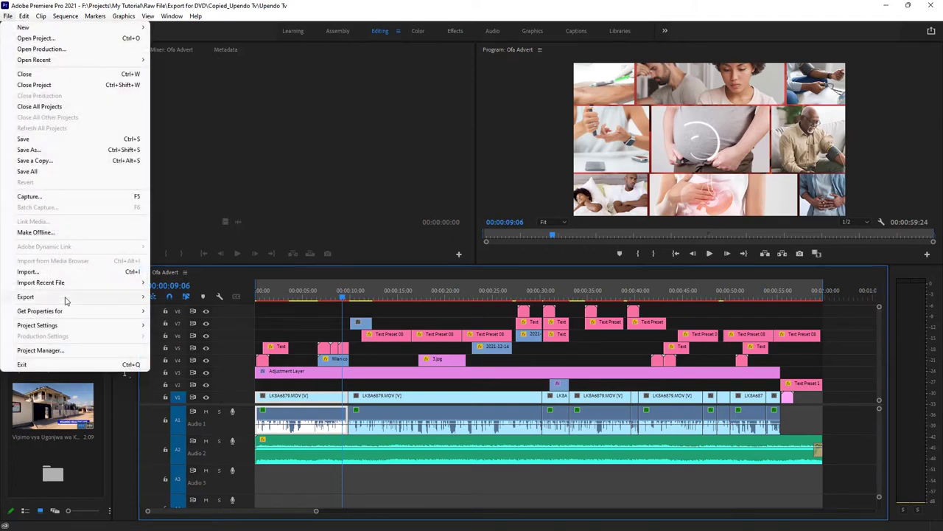
{"action": "mouse_move", "coordinate": [65, 300]}
{"action": "left_click", "coordinate": [181, 298]}
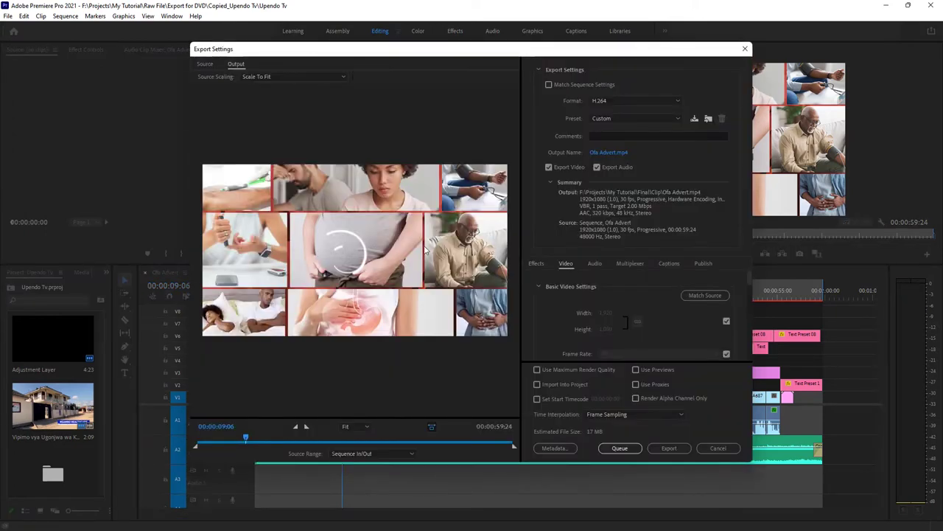
{"action": "left_click_drag", "start_coordinate": [429, 53], "coordinate": [438, 85]}
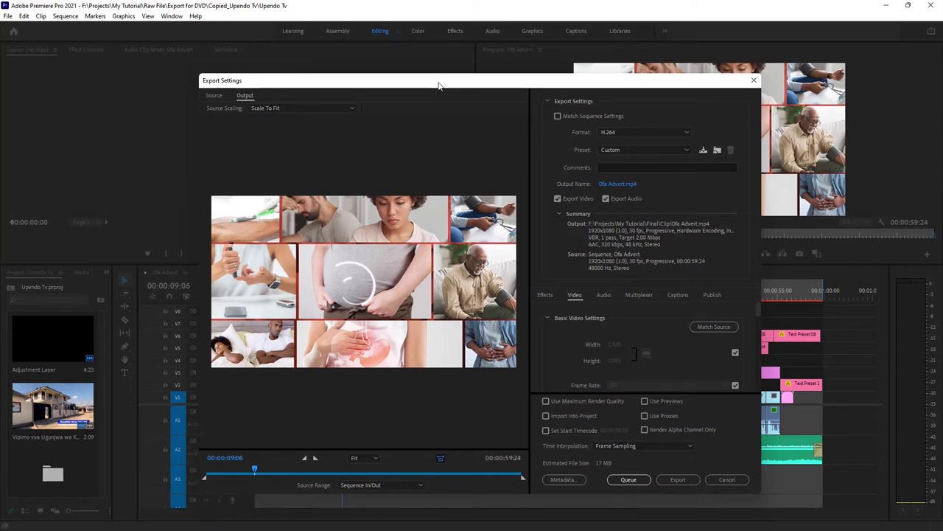
{"action": "left_click_drag", "start_coordinate": [438, 85], "coordinate": [429, 72]}
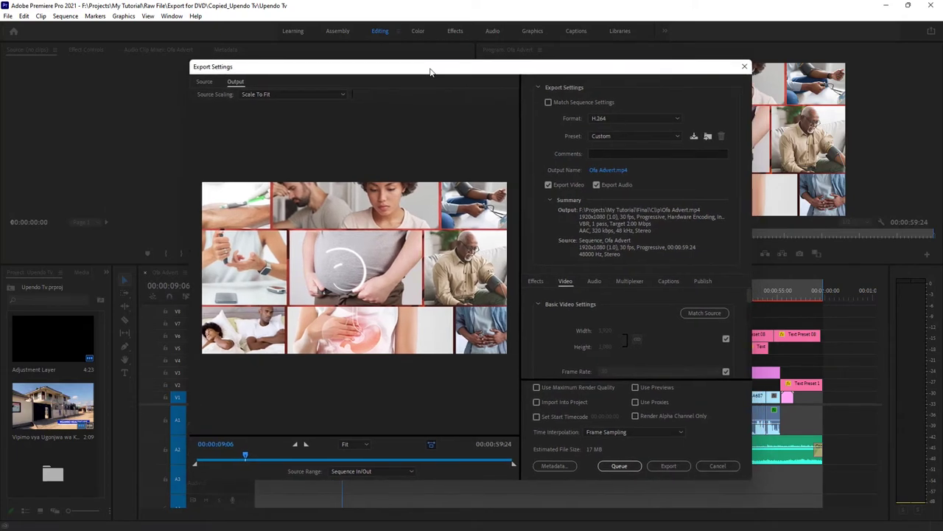
{"action": "left_click", "coordinate": [619, 118]}
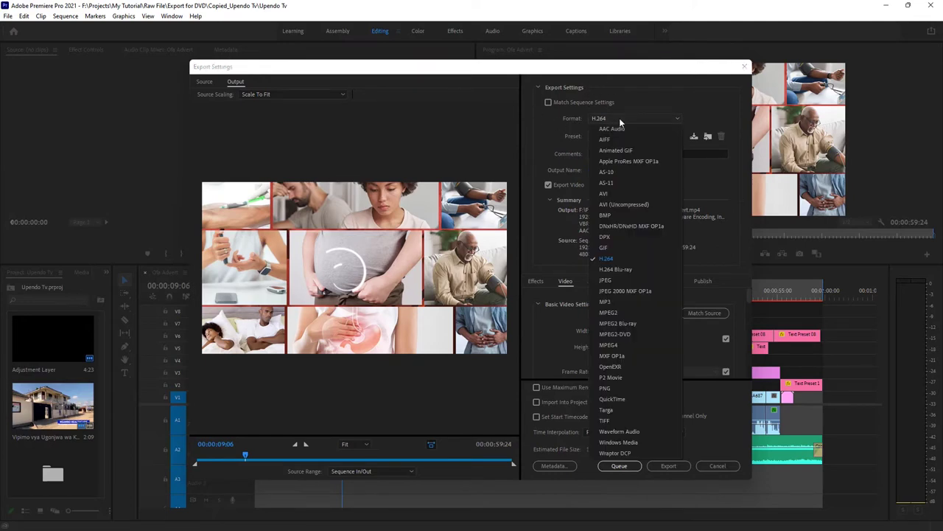
{"action": "left_click", "coordinate": [616, 257]}
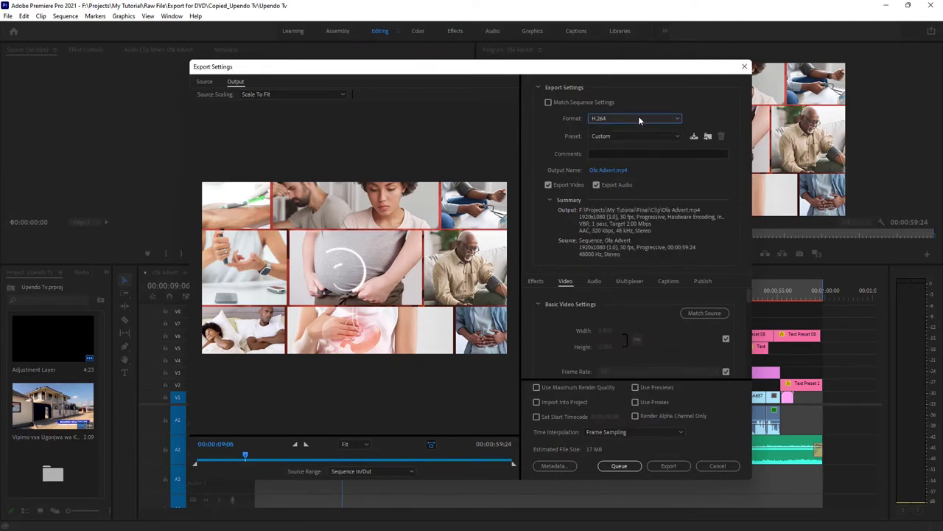
- Name the export output 'My Dvd' so it saves as My DvD.mp4 in Final\Clip
{"action": "left_click", "coordinate": [610, 174]}
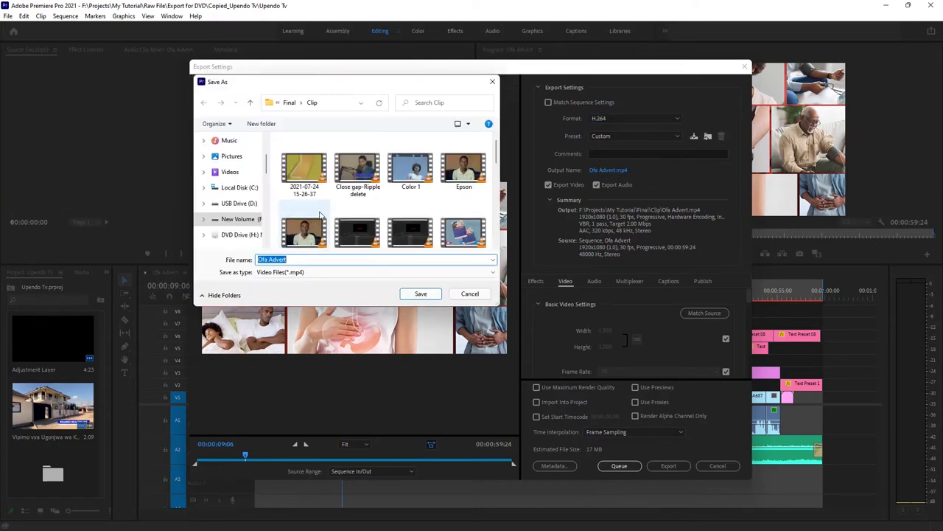
{"action": "type", "text": "My "}
{"action": "type", "text": "Dvd"}
{"action": "key", "text": "Return"}
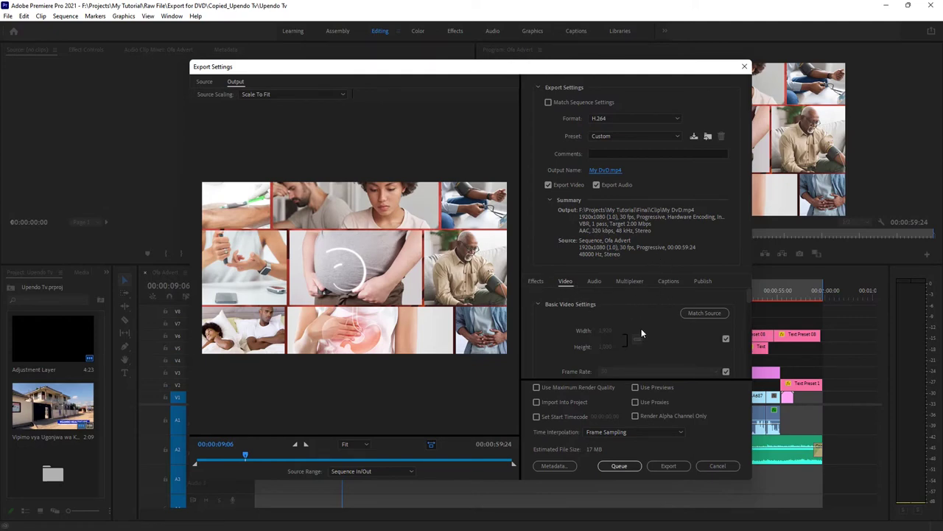
- Enable Render at Maximum Depth and switch bitrate encoding to VBR 2 pass
{"action": "scroll", "coordinate": [619, 333], "scroll_direction": "down", "scroll_amount": 1}
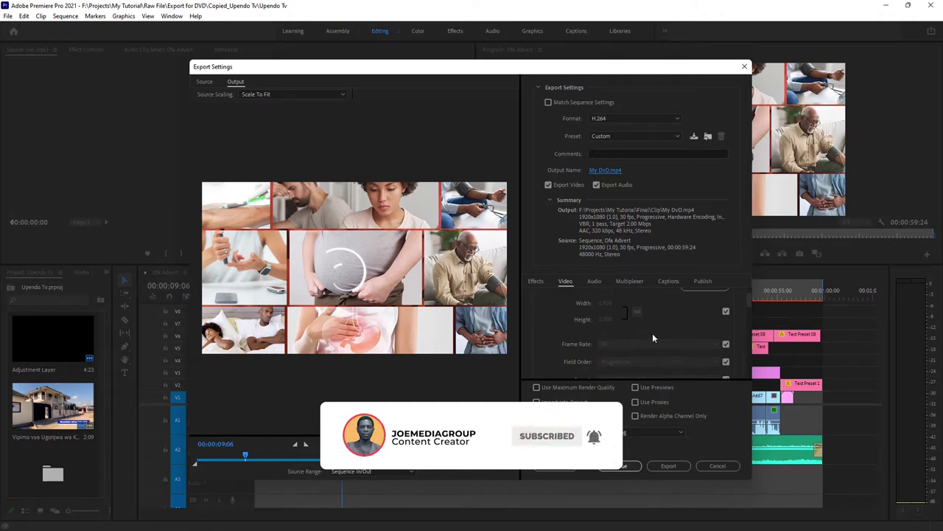
{"action": "scroll", "coordinate": [653, 335], "scroll_direction": "down", "scroll_amount": 3}
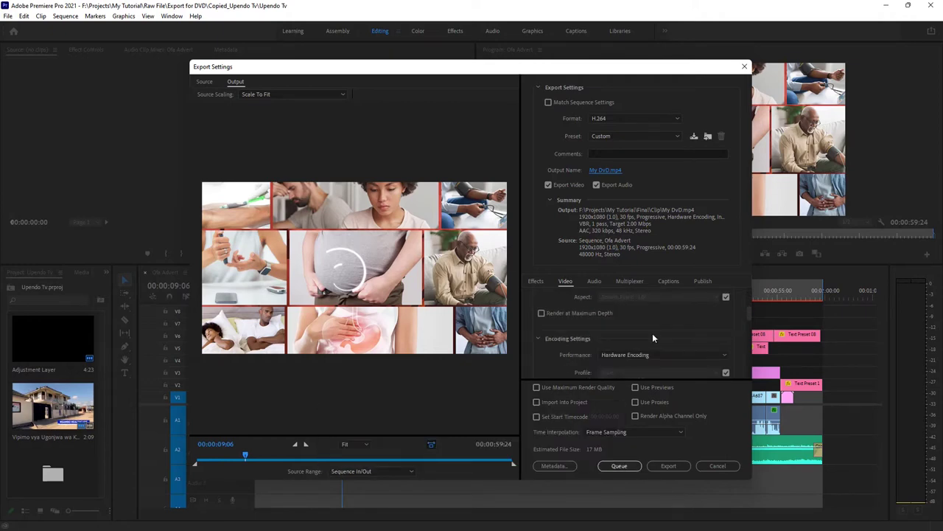
{"action": "left_click", "coordinate": [541, 313]}
{"action": "scroll", "coordinate": [671, 341], "scroll_direction": "down", "scroll_amount": 5}
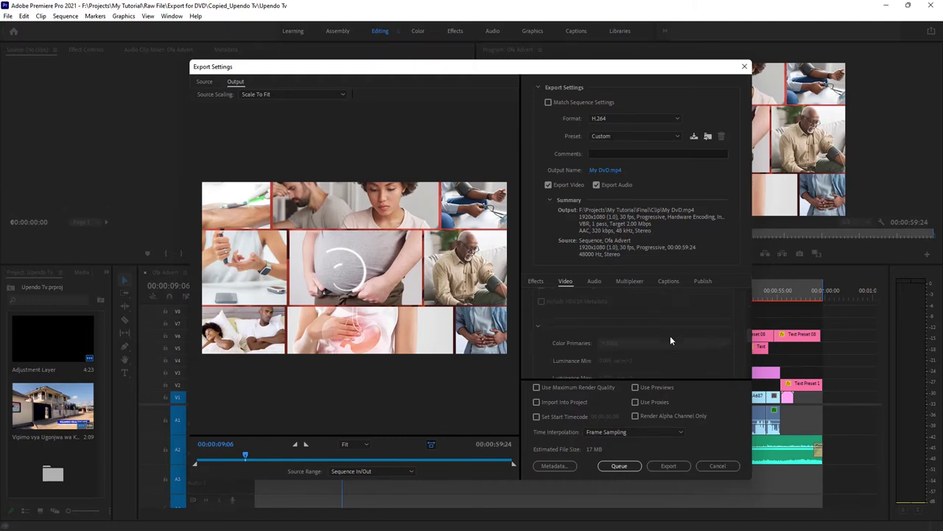
{"action": "scroll", "coordinate": [671, 340], "scroll_direction": "down", "scroll_amount": 3}
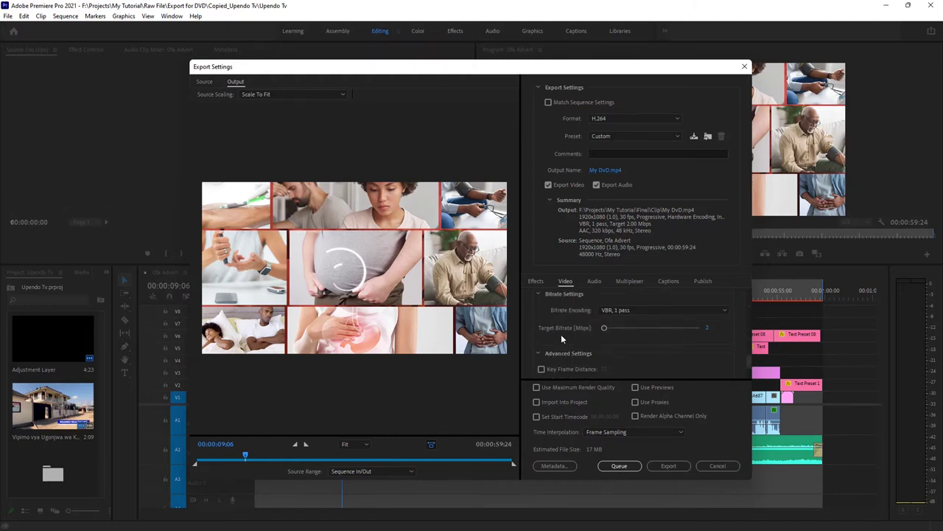
{"action": "scroll", "coordinate": [561, 338], "scroll_direction": "up", "scroll_amount": 1}
{"action": "scroll", "coordinate": [628, 326], "scroll_direction": "up", "scroll_amount": 2}
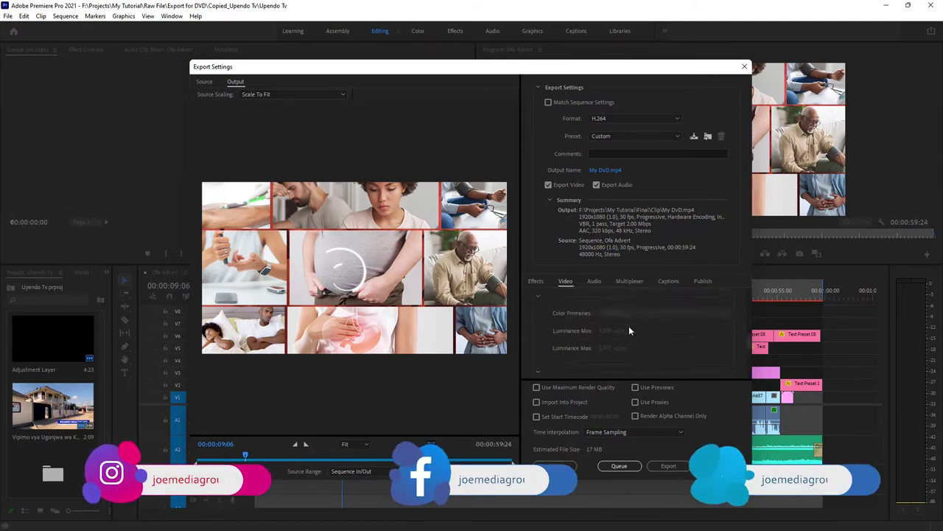
{"action": "scroll", "coordinate": [629, 326], "scroll_direction": "down", "scroll_amount": 3}
{"action": "left_click", "coordinate": [665, 308]}
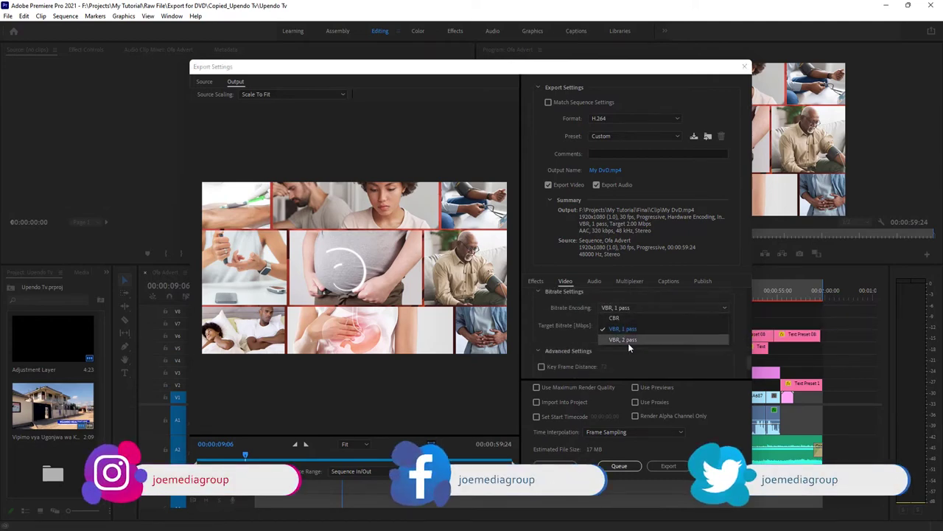
{"action": "left_click", "coordinate": [633, 338]}
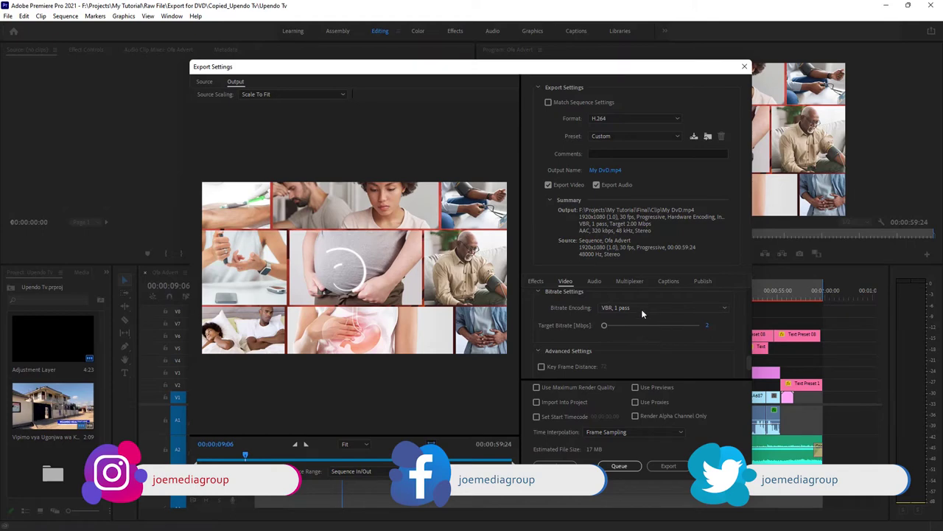
- Set the target bitrate to 5 Mbps and the maximum bitrate to 15 Mbps
{"action": "scroll", "coordinate": [641, 309], "scroll_direction": "up", "scroll_amount": 1}
{"action": "left_click", "coordinate": [709, 345]}
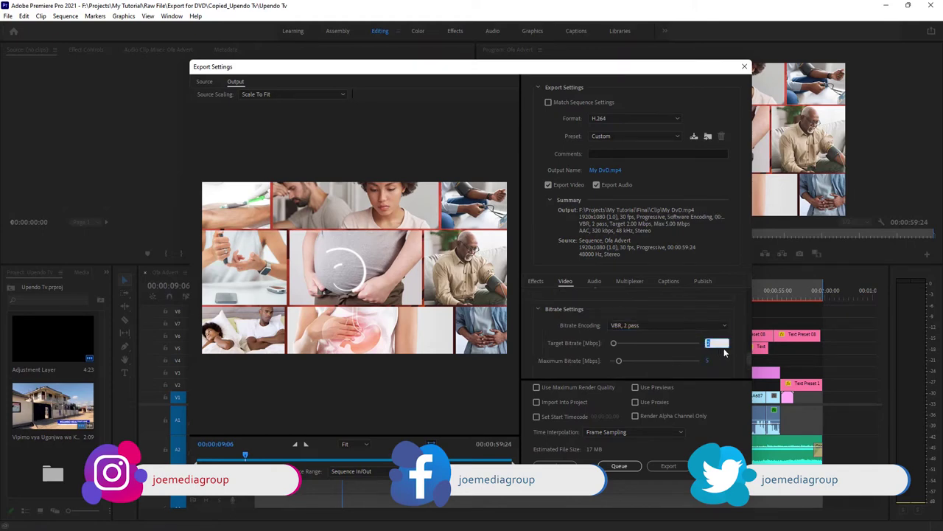
{"action": "type", "text": "5"}
{"action": "left_click", "coordinate": [719, 362]}
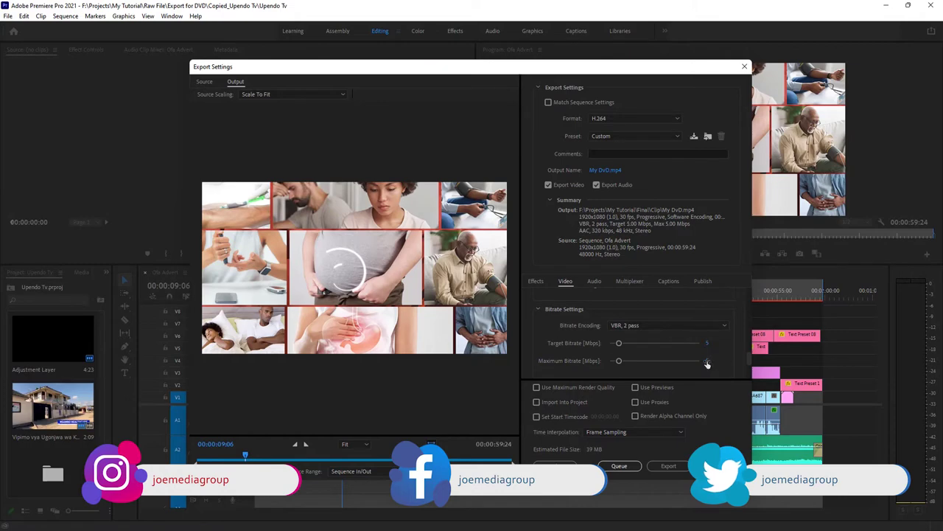
{"action": "type", "text": "15"}
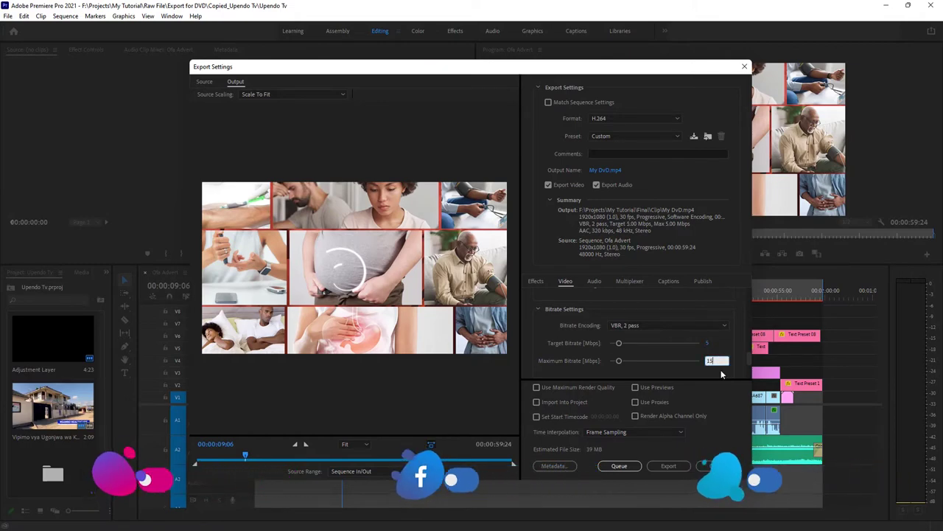
{"action": "key", "text": "Return"}
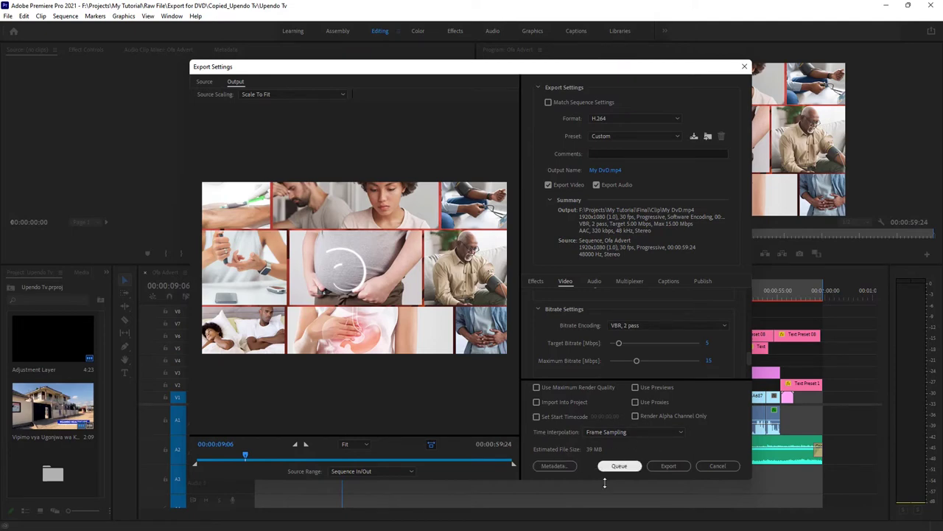
- Turn on Use Maximum Render Quality, then review the Audio and Multiplexer settings
{"action": "scroll", "coordinate": [746, 358], "scroll_direction": "down", "scroll_amount": 3}
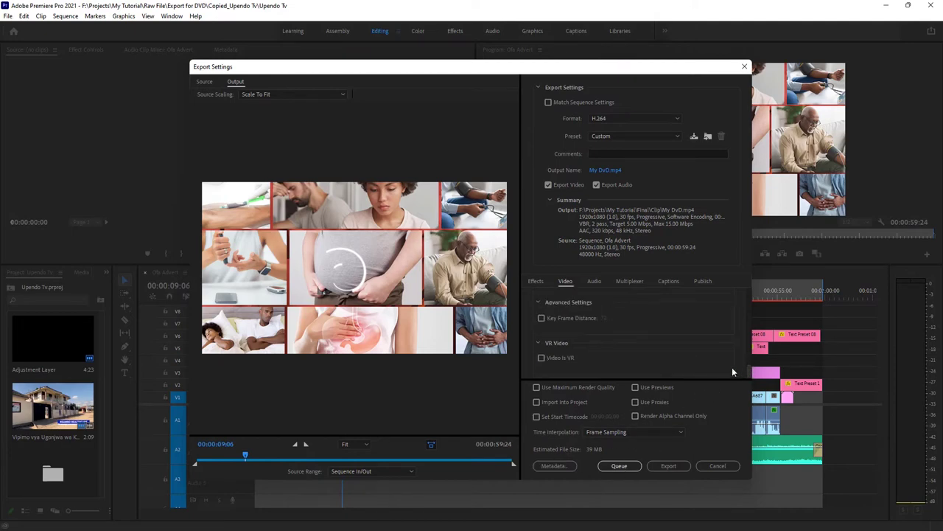
{"action": "left_click", "coordinate": [536, 387]}
{"action": "left_click", "coordinate": [594, 280]}
{"action": "scroll", "coordinate": [625, 348], "scroll_direction": "down", "scroll_amount": 2}
{"action": "scroll", "coordinate": [625, 348], "scroll_direction": "down", "scroll_amount": 1}
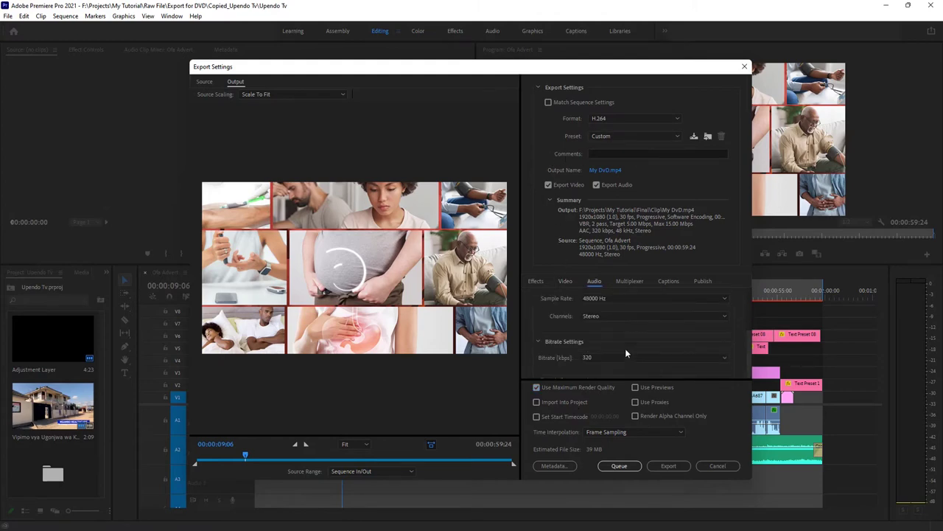
{"action": "scroll", "coordinate": [628, 344], "scroll_direction": "up", "scroll_amount": 3}
{"action": "left_click", "coordinate": [631, 283]}
{"action": "left_click", "coordinate": [569, 283]}
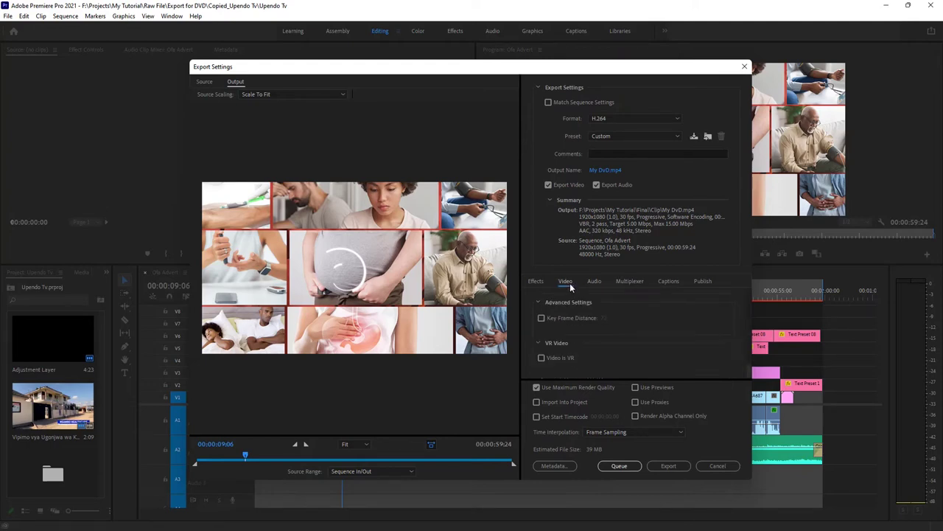
- Start encoding My DvD.mp4 from Premiere's Export Settings
{"action": "left_click", "coordinate": [669, 466]}
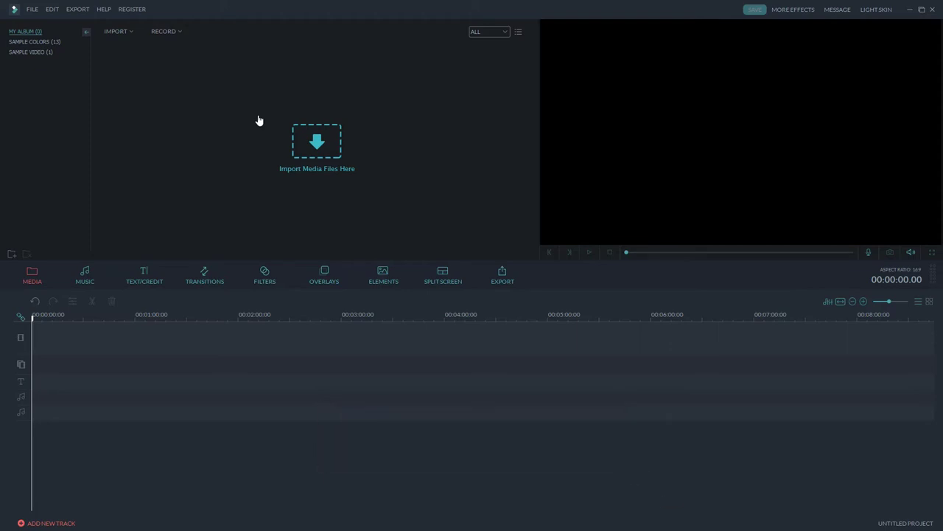
- In the import browser, navigate into the Projects > My Tutorial folders
{"action": "left_click", "coordinate": [321, 146]}
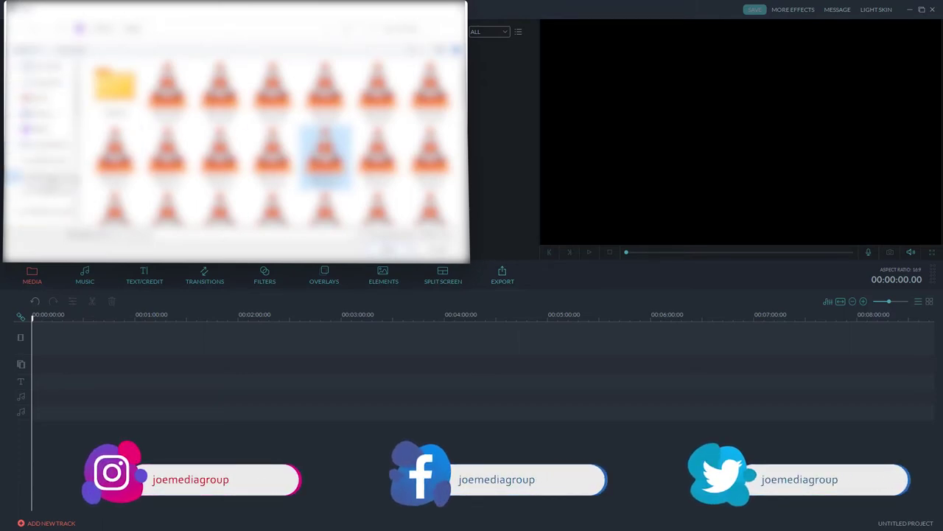
{"action": "left_click", "coordinate": [44, 177]}
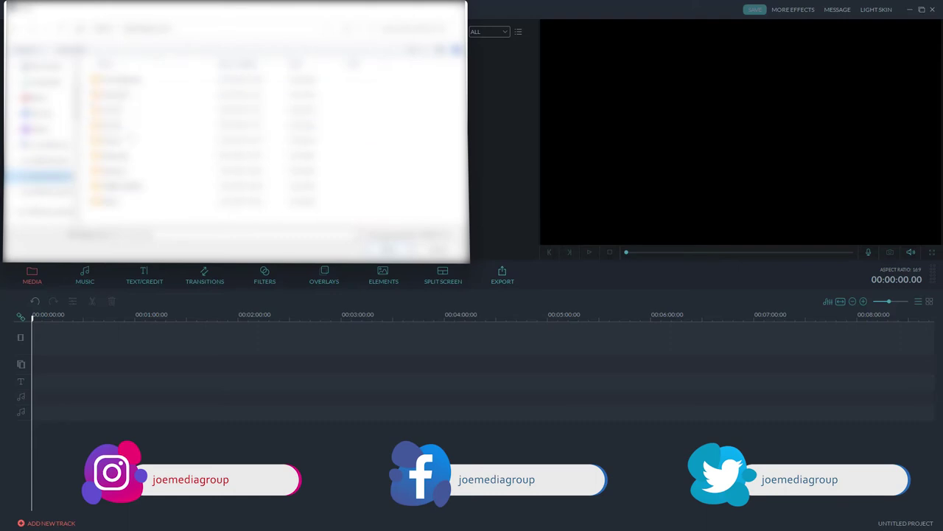
{"action": "double_click", "coordinate": [118, 126]}
{"action": "left_click", "coordinate": [117, 94]}
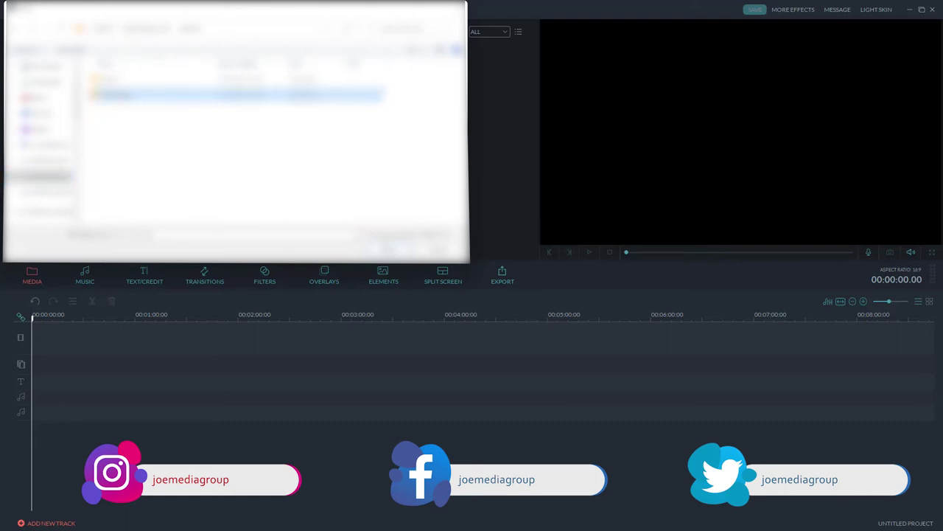
{"action": "double_click", "coordinate": [118, 95]}
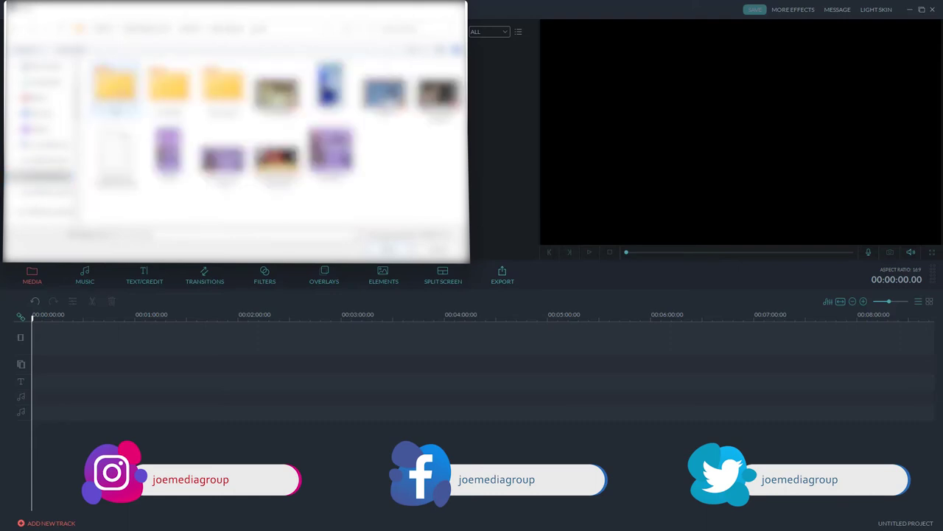
{"action": "double_click", "coordinate": [169, 87]}
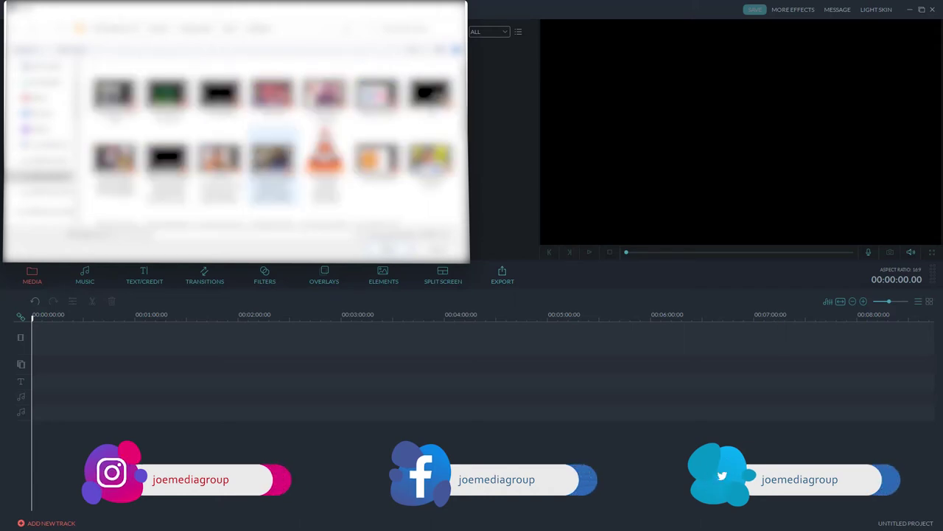
- Scroll through the clips folder and select a video clip
{"action": "scroll", "coordinate": [273, 140], "scroll_direction": "down", "scroll_amount": 2}
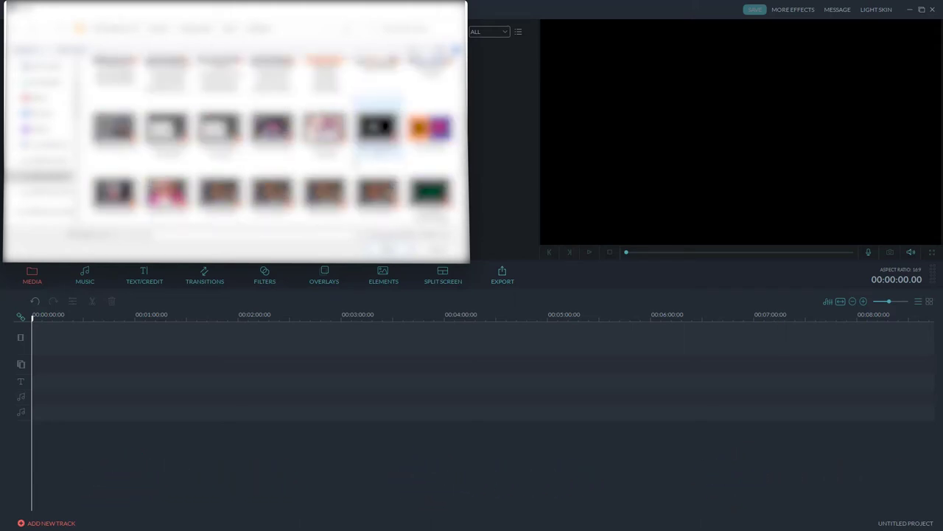
{"action": "scroll", "coordinate": [273, 132], "scroll_direction": "down", "scroll_amount": 1}
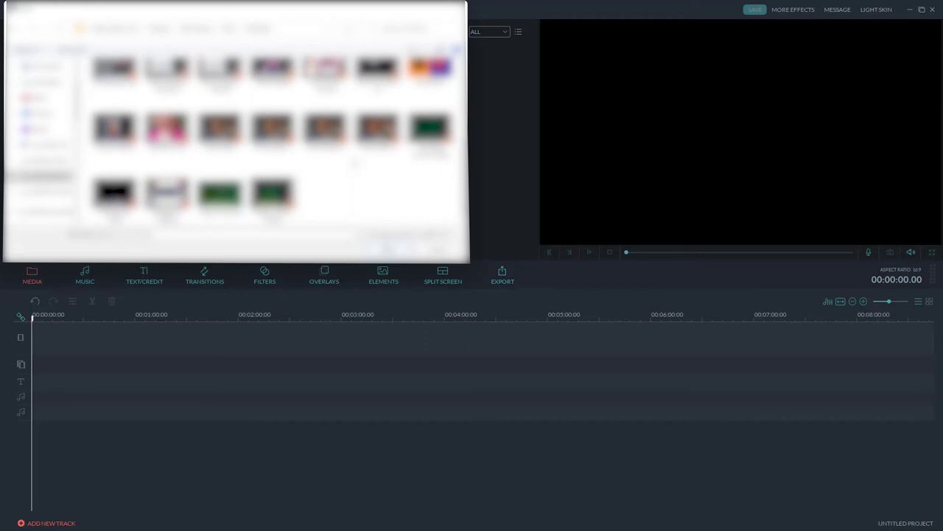
{"action": "scroll", "coordinate": [357, 161], "scroll_direction": "up", "scroll_amount": 1}
{"action": "scroll", "coordinate": [378, 158], "scroll_direction": "up", "scroll_amount": 3}
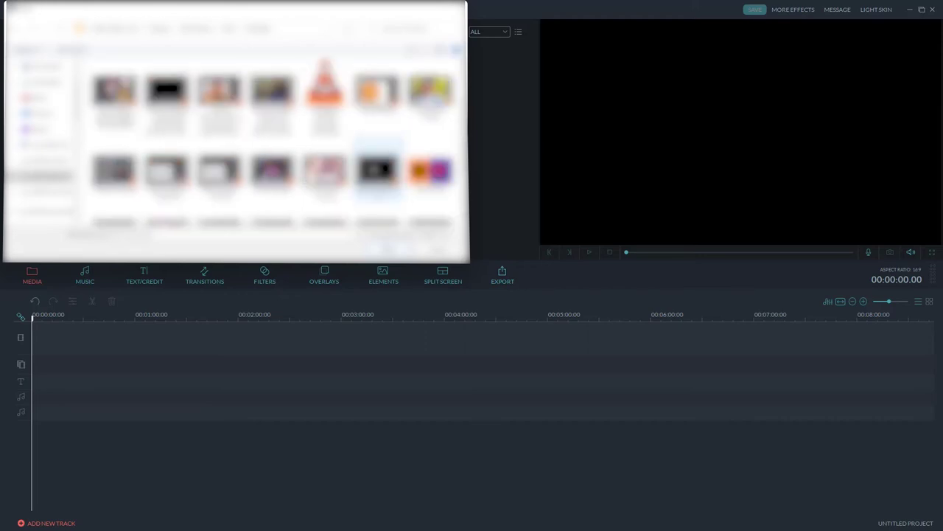
{"action": "scroll", "coordinate": [377, 158], "scroll_direction": "up", "scroll_amount": 3}
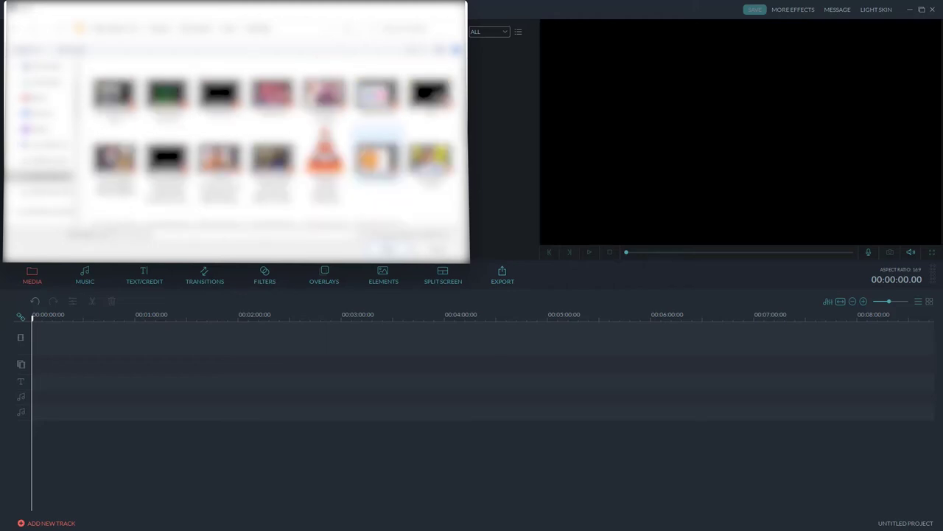
{"action": "scroll", "coordinate": [377, 159], "scroll_direction": "up", "scroll_amount": 3}
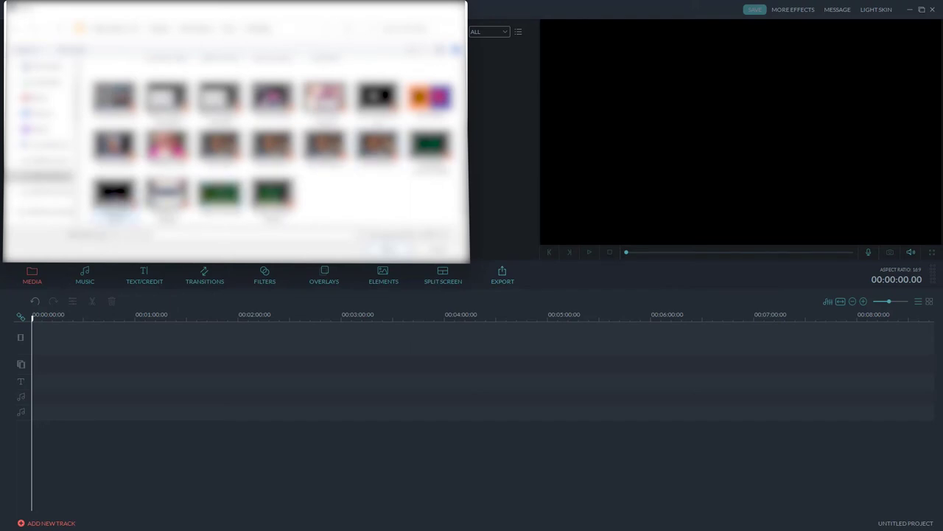
{"action": "scroll", "coordinate": [272, 147], "scroll_direction": "up", "scroll_amount": 3}
{"action": "scroll", "coordinate": [273, 147], "scroll_direction": "up", "scroll_amount": 2}
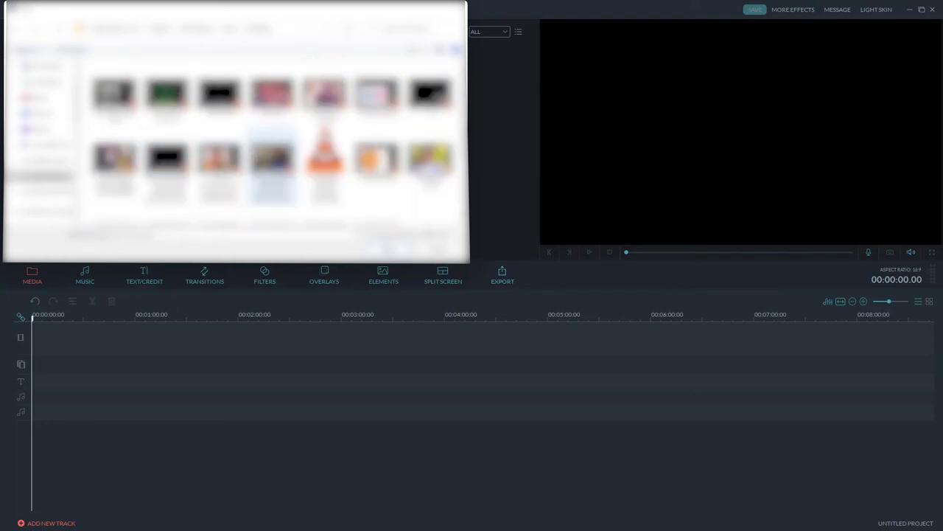
{"action": "left_click", "coordinate": [273, 162]}
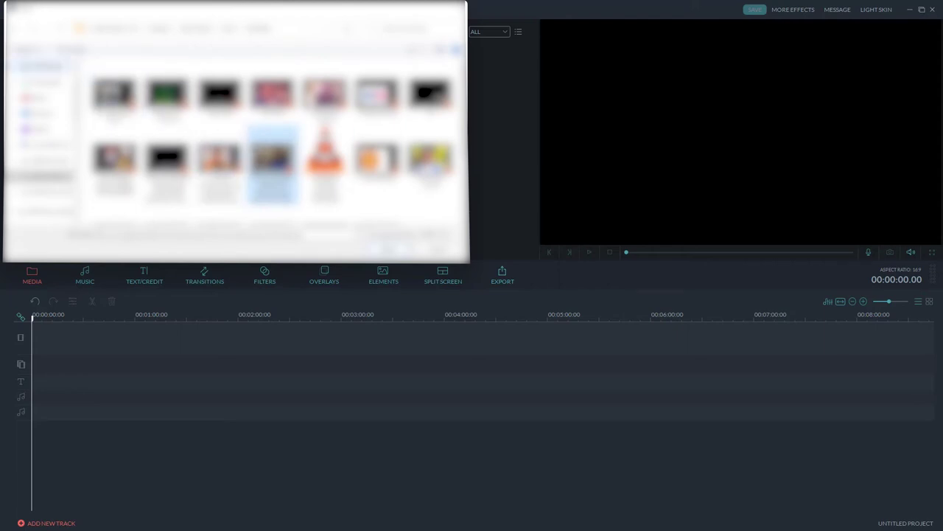
- Open the Final > Clip folder and import the My DvD video
{"action": "left_click", "coordinate": [44, 67]}
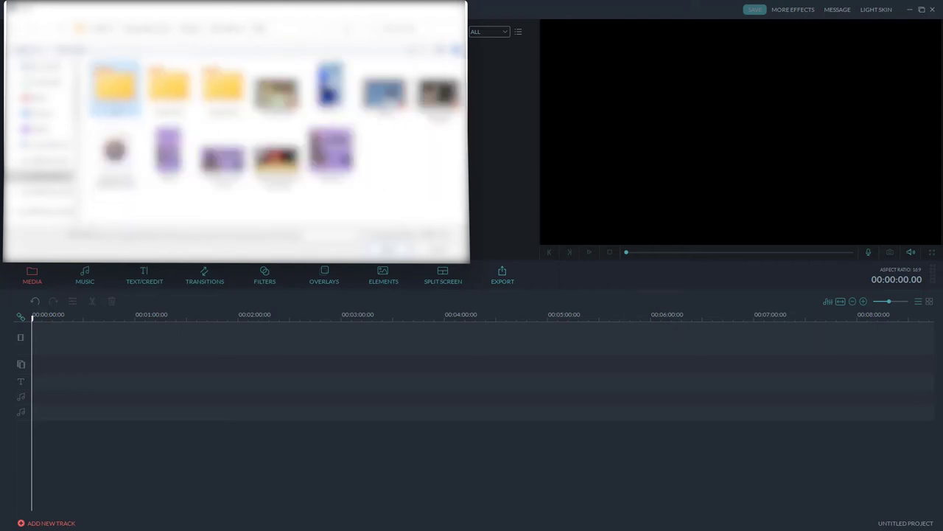
{"action": "double_click", "coordinate": [169, 85]}
{"action": "scroll", "coordinate": [273, 162], "scroll_direction": "down", "scroll_amount": 3}
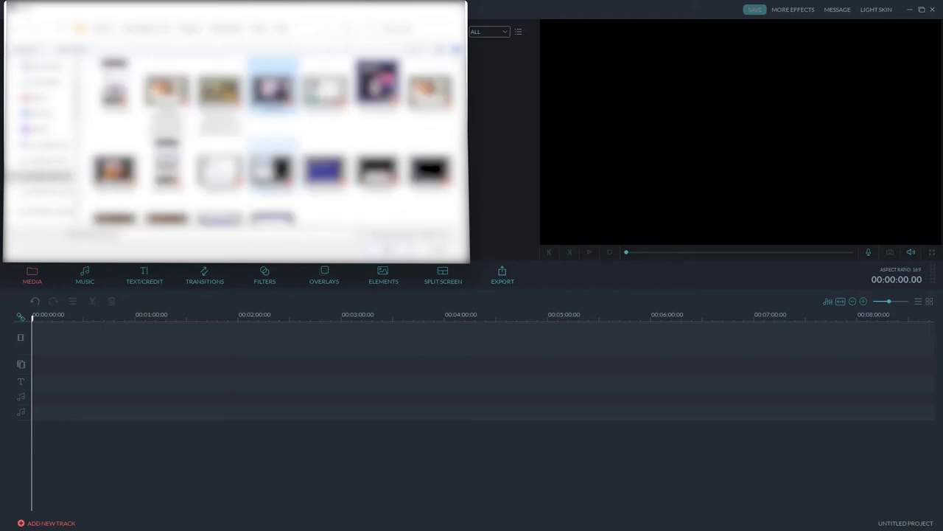
{"action": "double_click", "coordinate": [275, 91]}
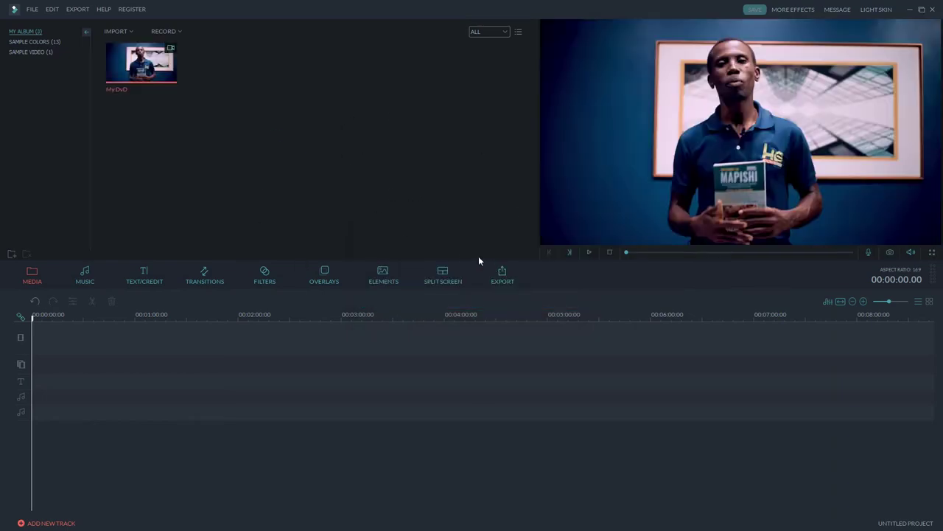
- Drag My DvD to the start of the video track, preview partway, and return to start
{"action": "mouse_move", "coordinate": [122, 68]}
{"action": "left_click_drag", "start_coordinate": [122, 70], "coordinate": [46, 331]}
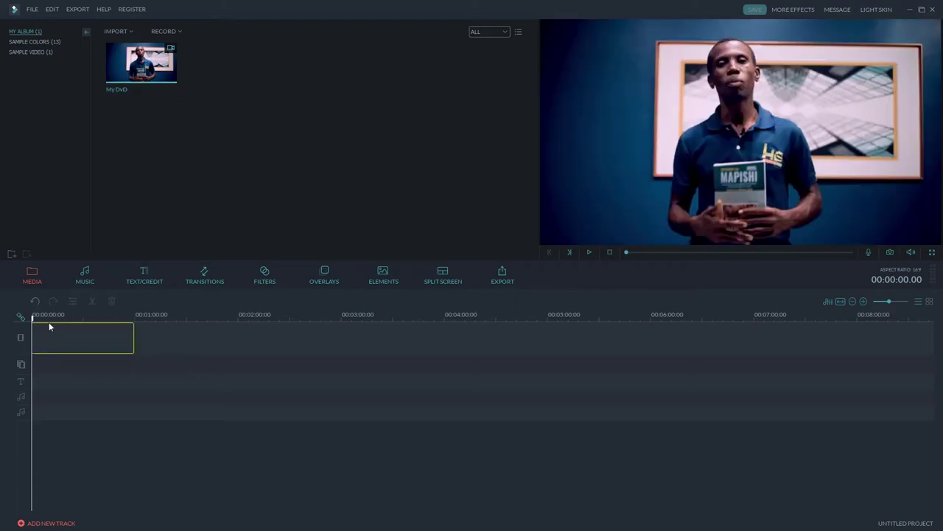
{"action": "left_click", "coordinate": [95, 315]}
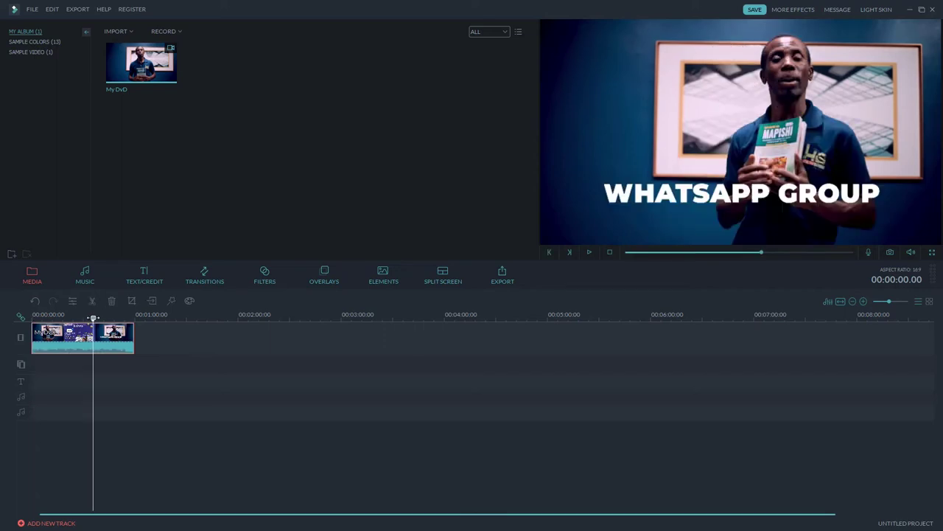
{"action": "left_click_drag", "start_coordinate": [95, 315], "coordinate": [18, 315]}
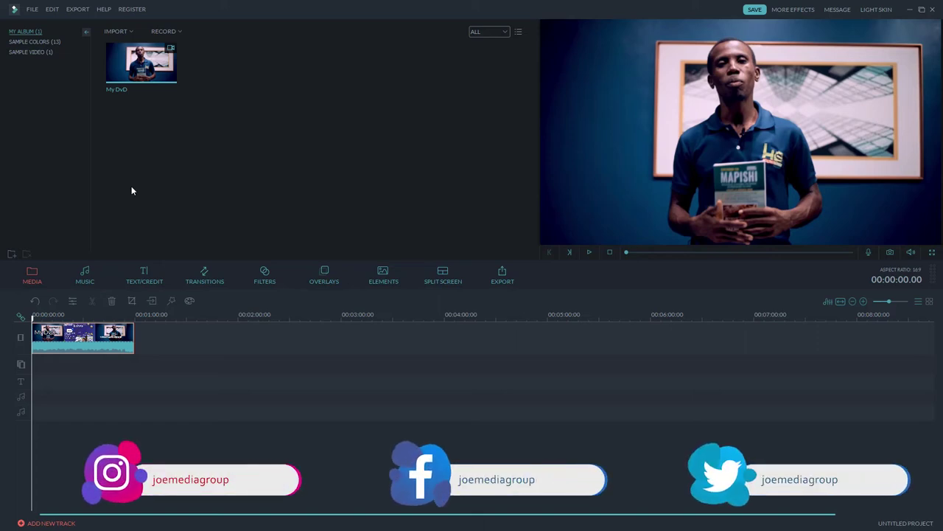
- Open the Output window, dismiss the error, and browse Device, YouTube, Facebook, Vimeo, then DVD
{"action": "left_click", "coordinate": [503, 276]}
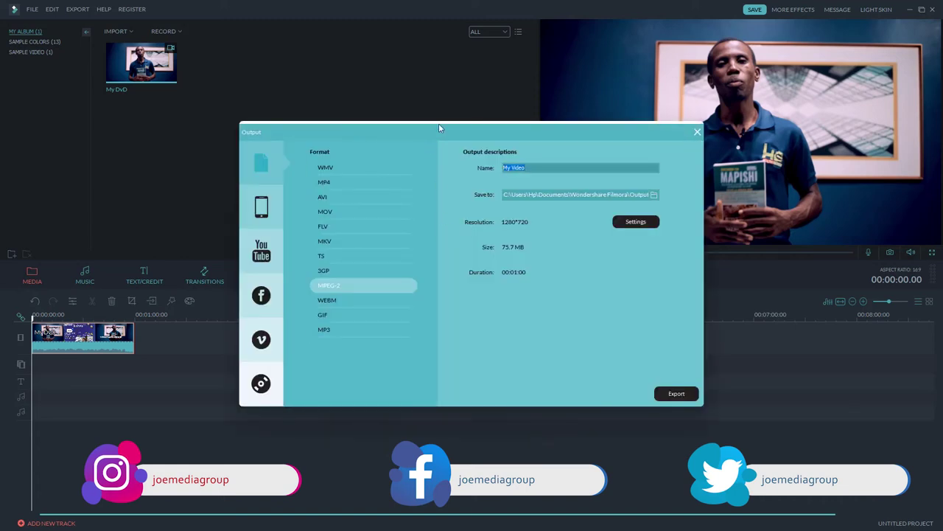
{"action": "left_click_drag", "start_coordinate": [438, 130], "coordinate": [398, 116]}
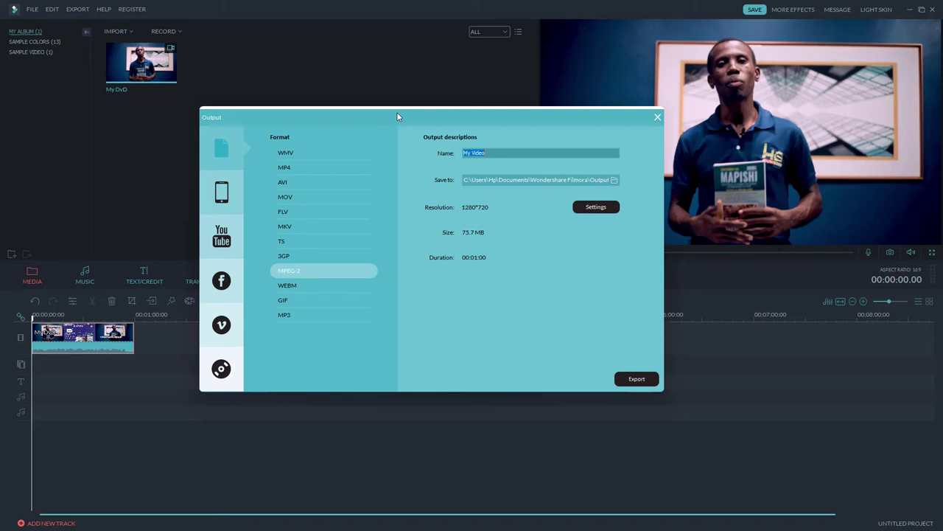
{"action": "left_click", "coordinate": [565, 242]}
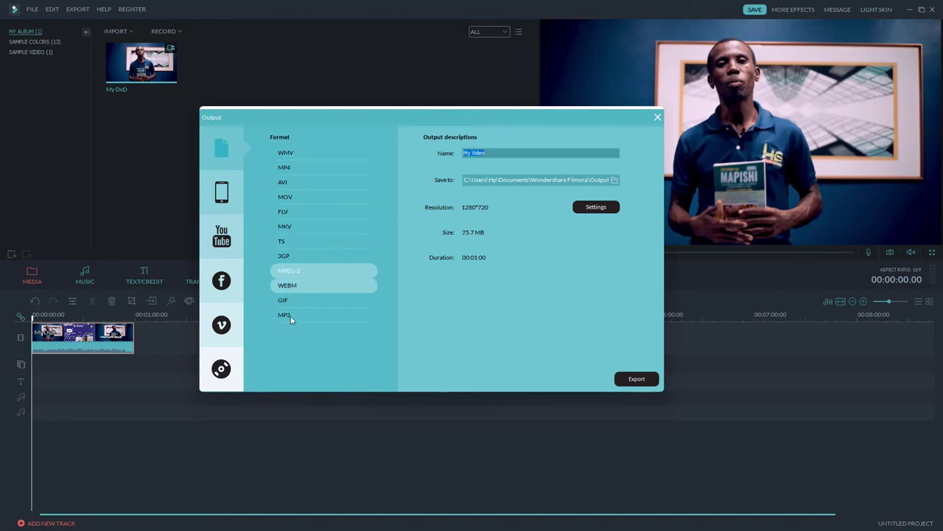
{"action": "left_click", "coordinate": [226, 193]}
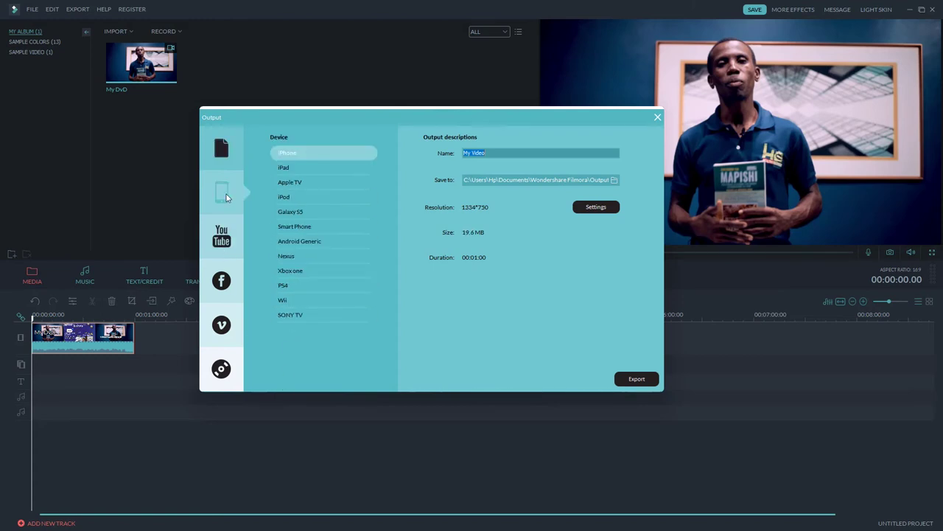
{"action": "left_click", "coordinate": [221, 236]}
{"action": "left_click", "coordinate": [222, 280]}
{"action": "left_click", "coordinate": [221, 327]}
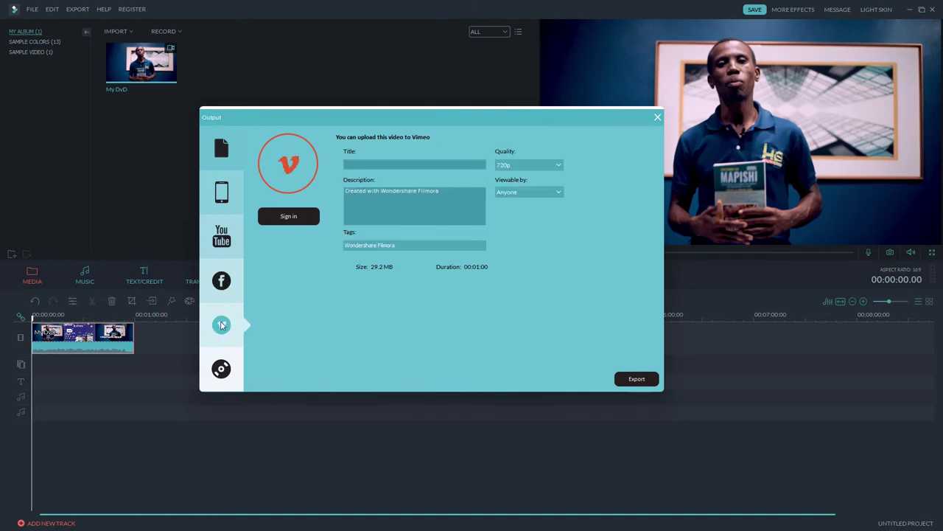
{"action": "left_click", "coordinate": [221, 371]}
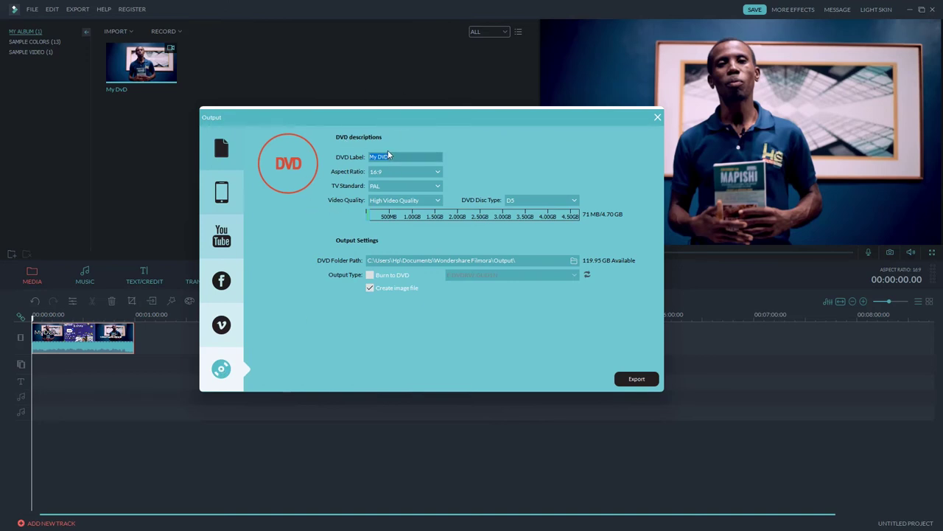
{"action": "left_click", "coordinate": [422, 171]}
{"action": "left_click", "coordinate": [384, 183]}
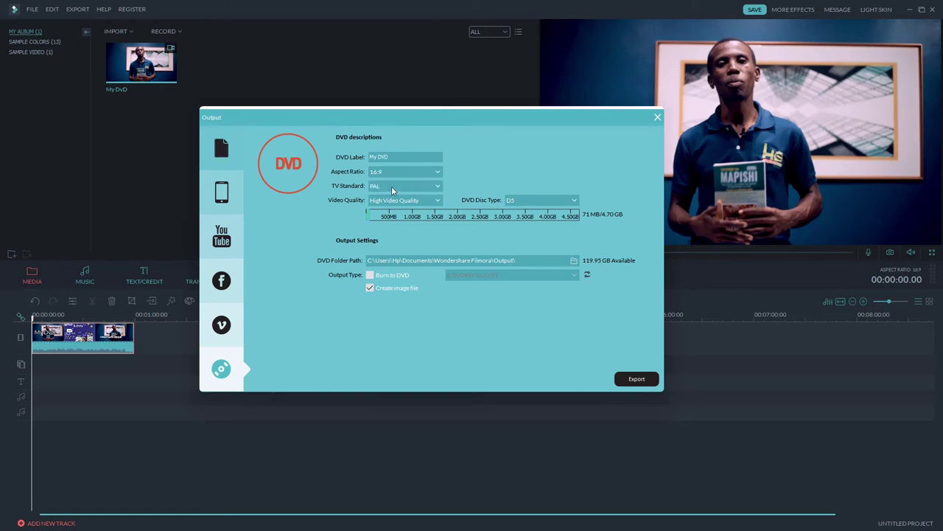
{"action": "left_click", "coordinate": [391, 186]}
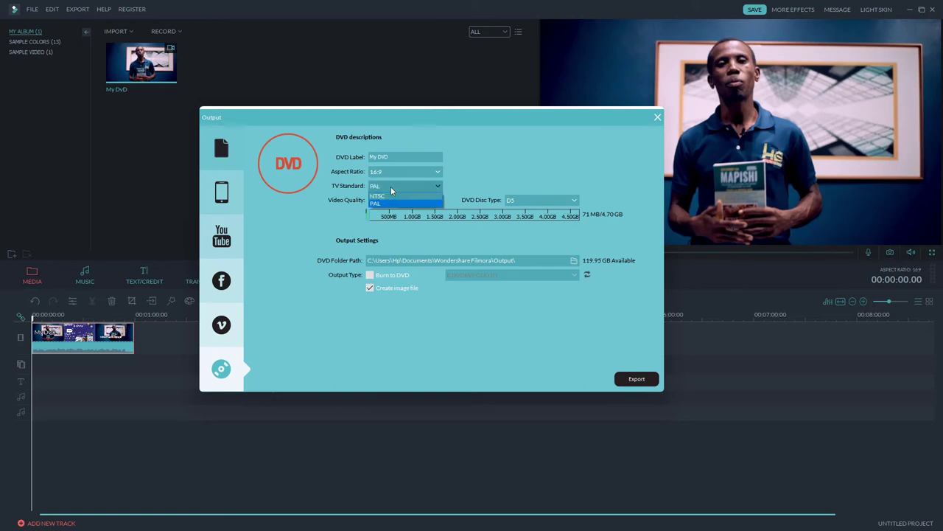
{"action": "left_click", "coordinate": [378, 204]}
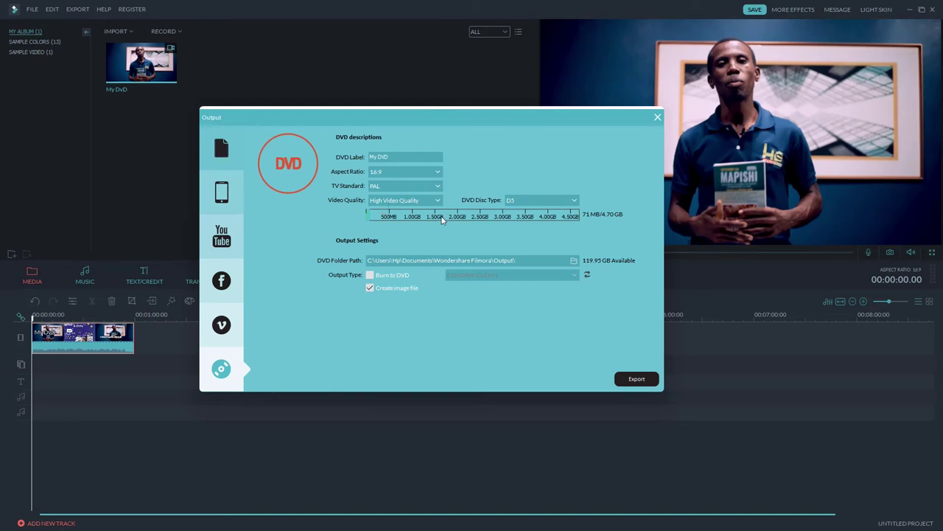
{"action": "left_click", "coordinate": [395, 203]}
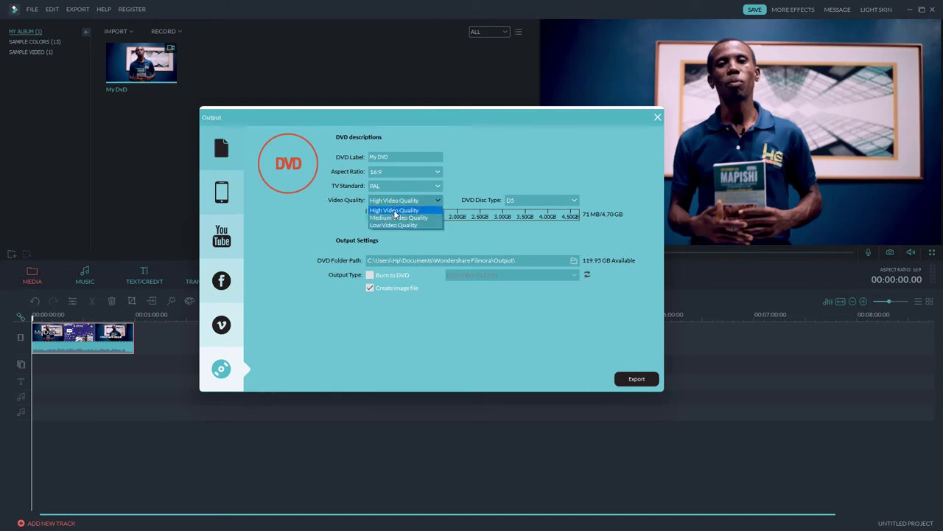
{"action": "left_click", "coordinate": [396, 212]}
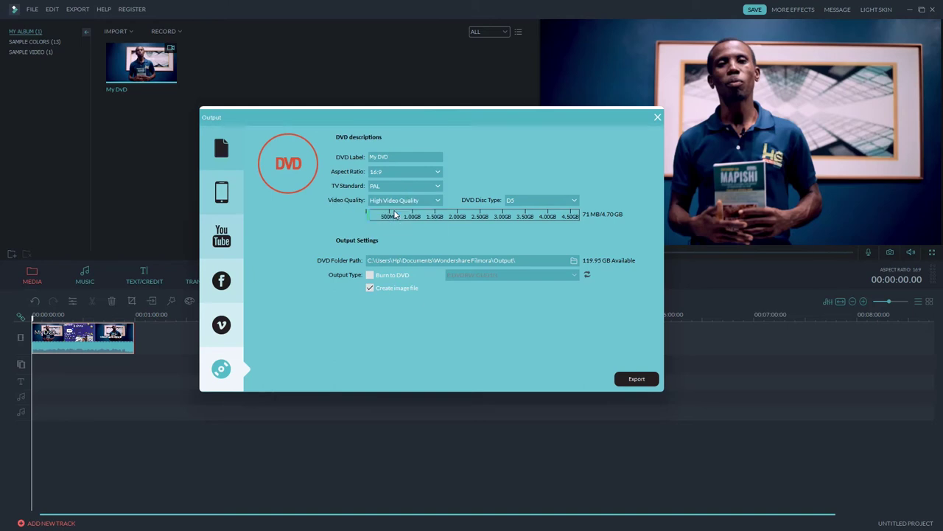
{"action": "left_click", "coordinate": [537, 202]}
{"action": "left_click", "coordinate": [524, 212]}
{"action": "left_click", "coordinate": [371, 275]}
{"action": "left_click", "coordinate": [370, 275]}
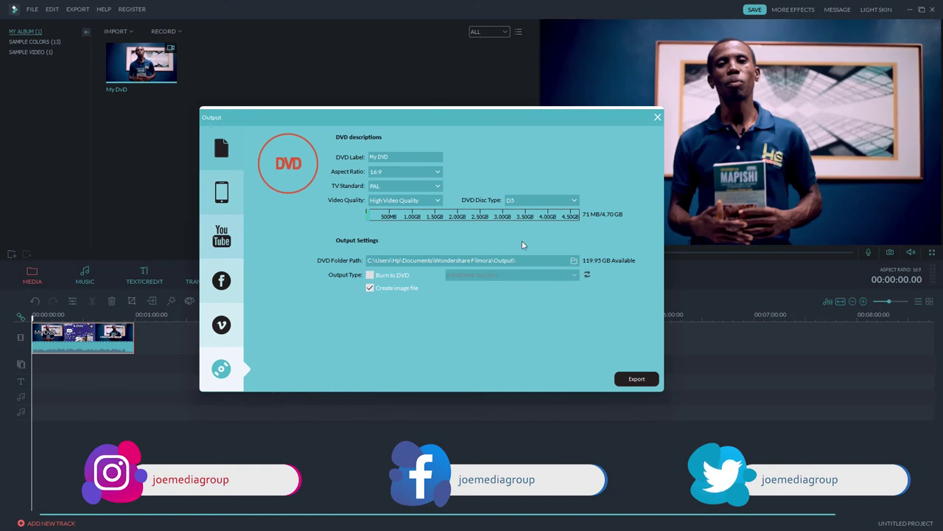
- Export the DVD image and open its target Output folder when conversion finishes
{"action": "left_click", "coordinate": [638, 379]}
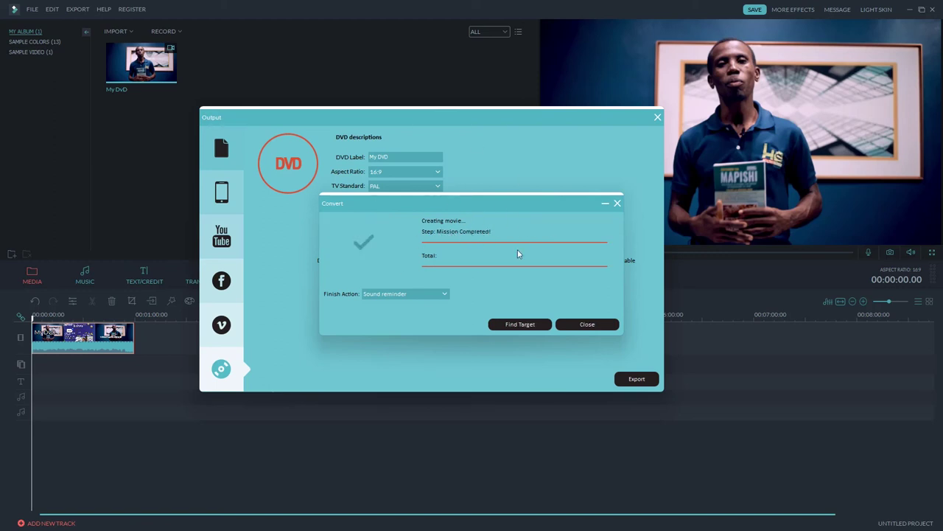
{"action": "left_click", "coordinate": [524, 329]}
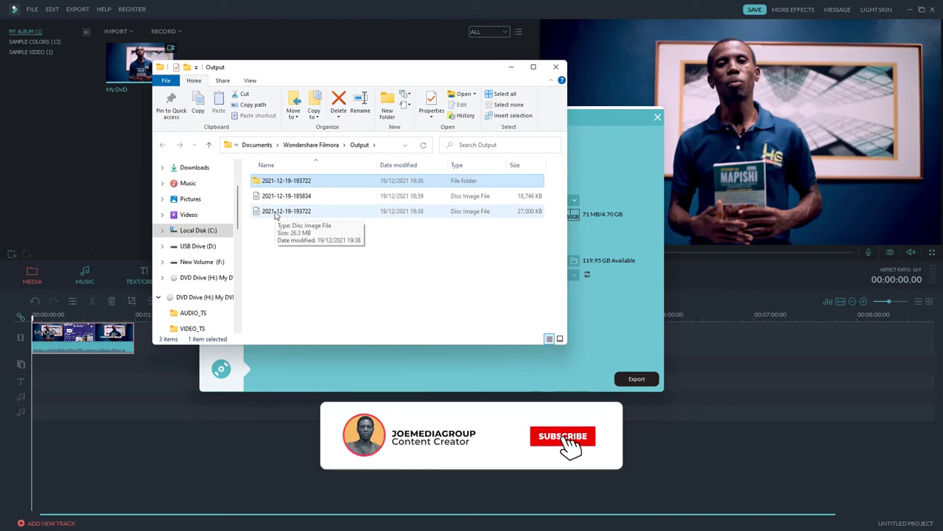
{"action": "left_click", "coordinate": [276, 214]}
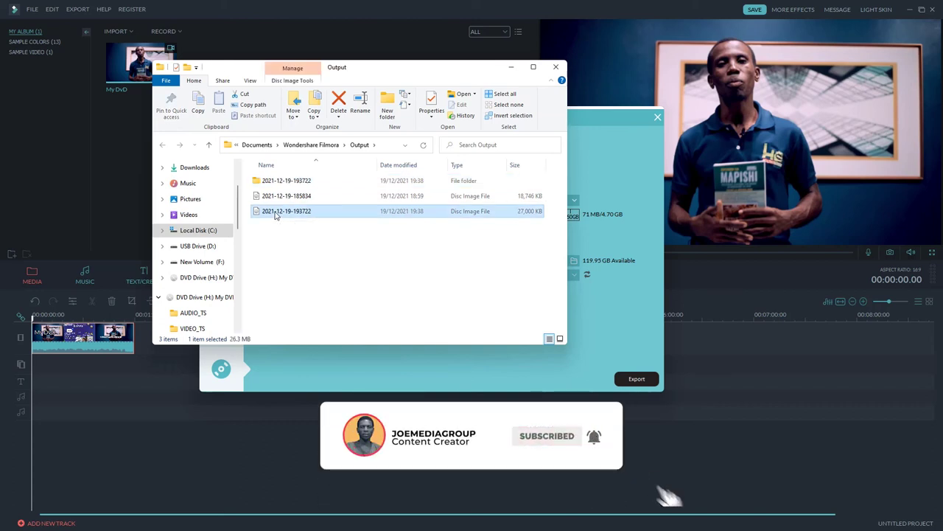
{"action": "double_click", "coordinate": [276, 212]}
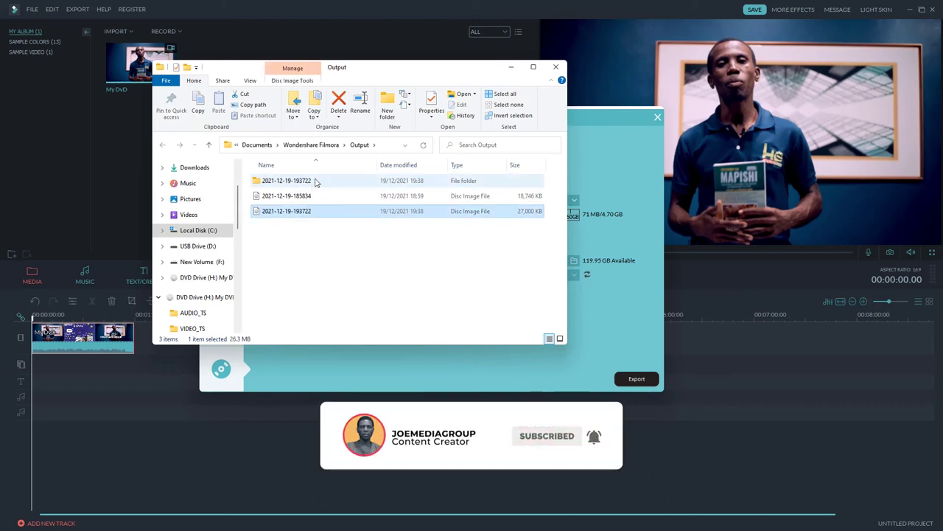
{"action": "left_click", "coordinate": [210, 147]}
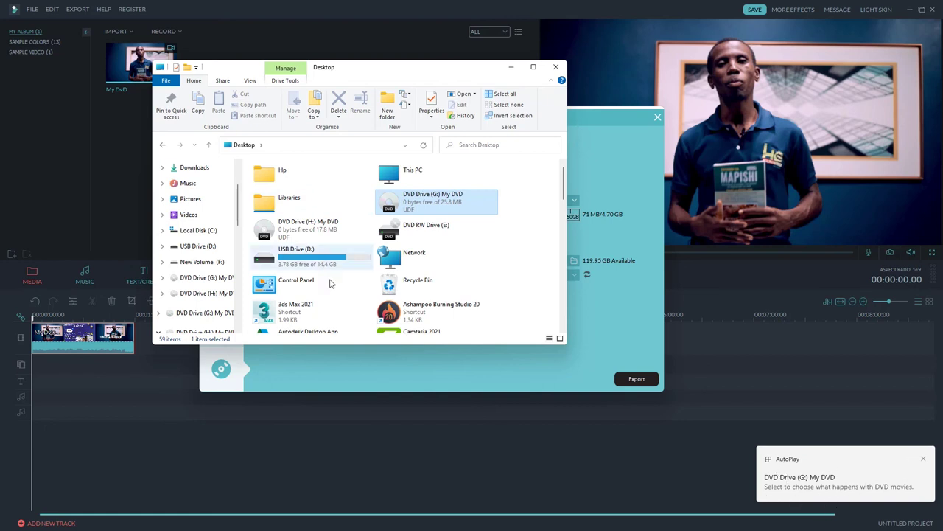
{"action": "left_click", "coordinate": [162, 144]}
- Open VIDEO_TS and play VTS_01_1.VOB in VLC
{"action": "left_click", "coordinate": [283, 196]}
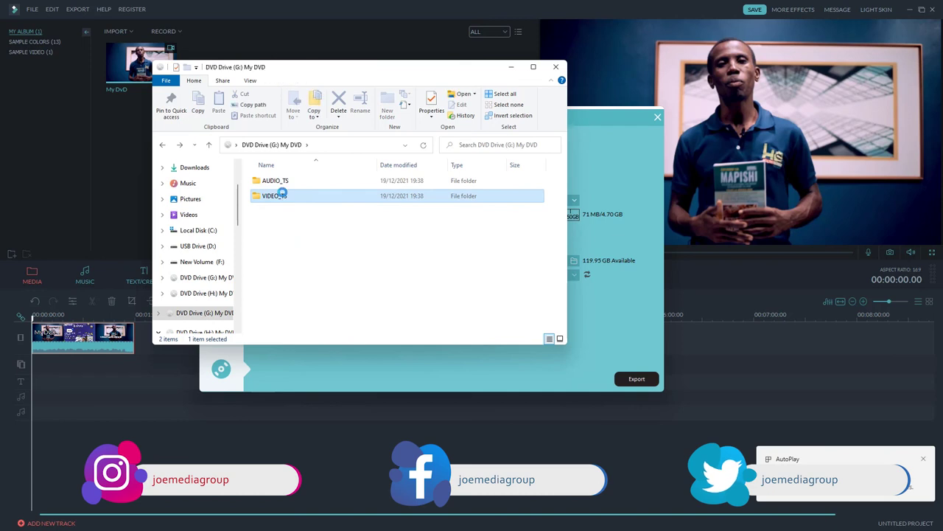
{"action": "double_click", "coordinate": [284, 196]}
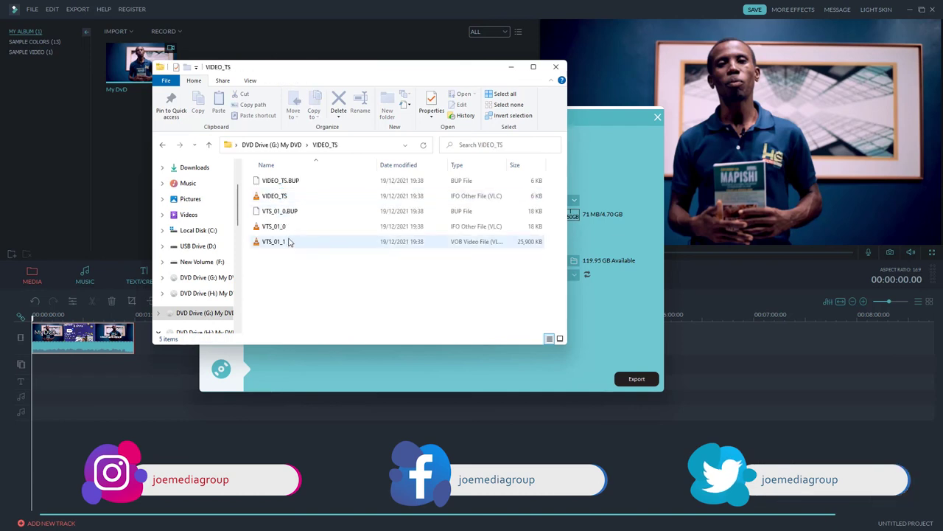
{"action": "left_click", "coordinate": [289, 243]}
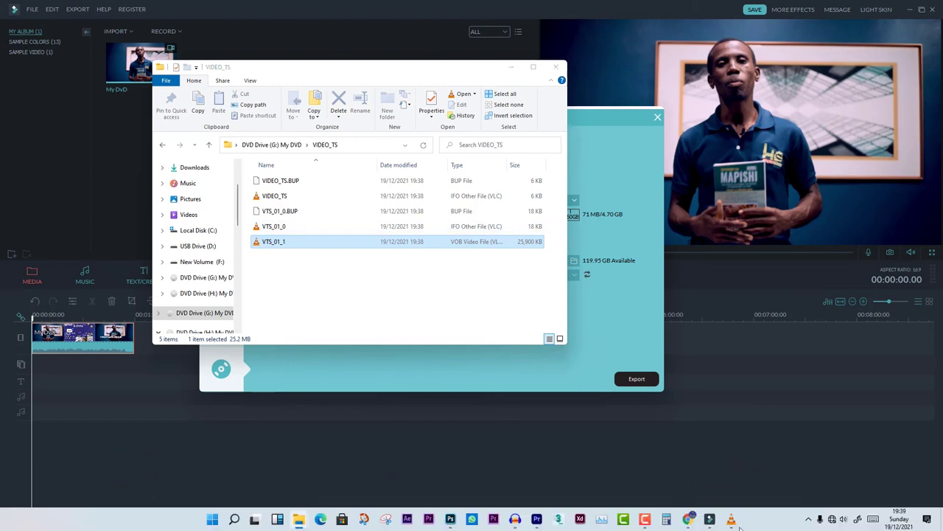
{"action": "key", "text": "Return"}
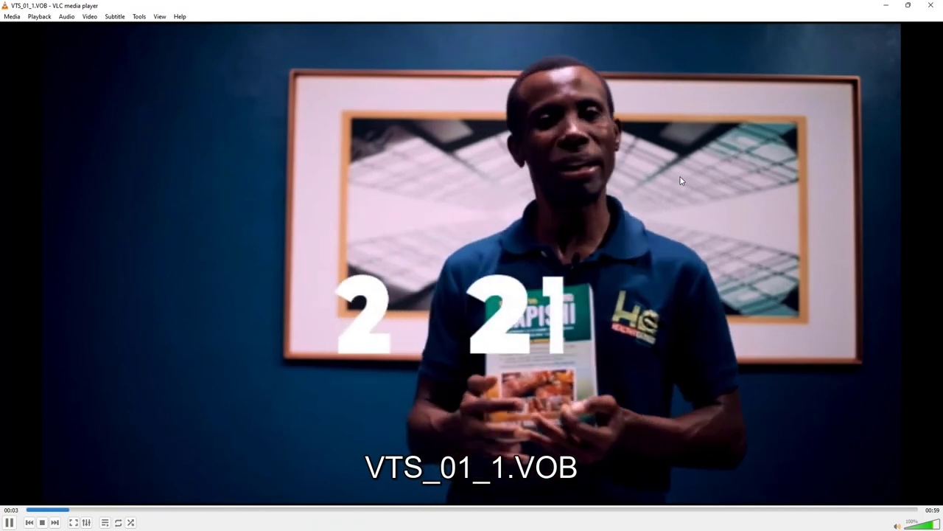
- Check VTS_01_1.VOB fullscreen at the 00:30 and 00:54 marks, then exit fullscreen and close VLC
{"action": "double_click", "coordinate": [681, 181]}
{"action": "left_click", "coordinate": [644, 195]}
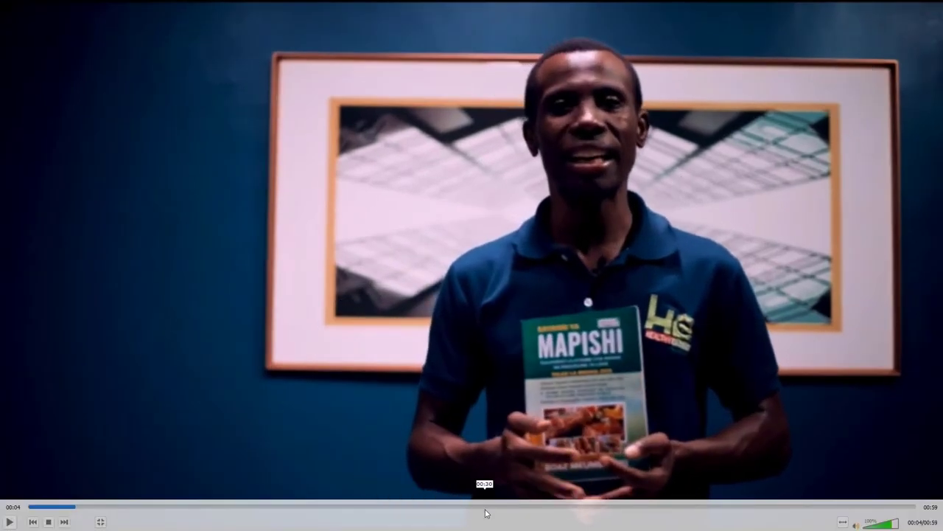
{"action": "left_click", "coordinate": [484, 506]}
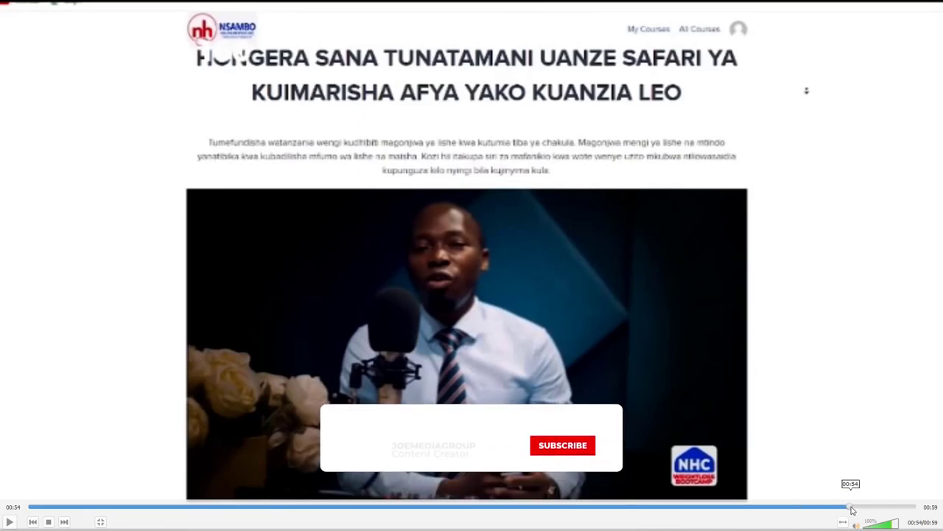
{"action": "left_click", "coordinate": [849, 506]}
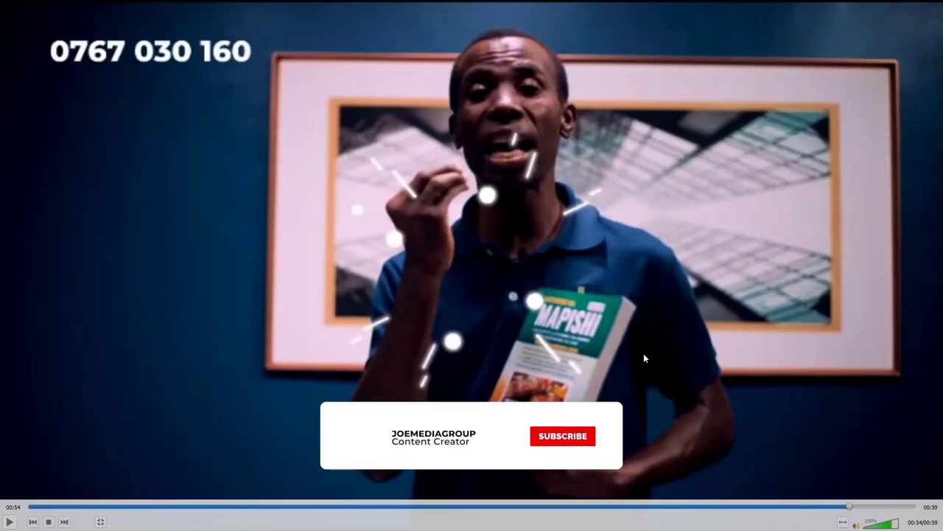
{"action": "key", "text": "Escape"}
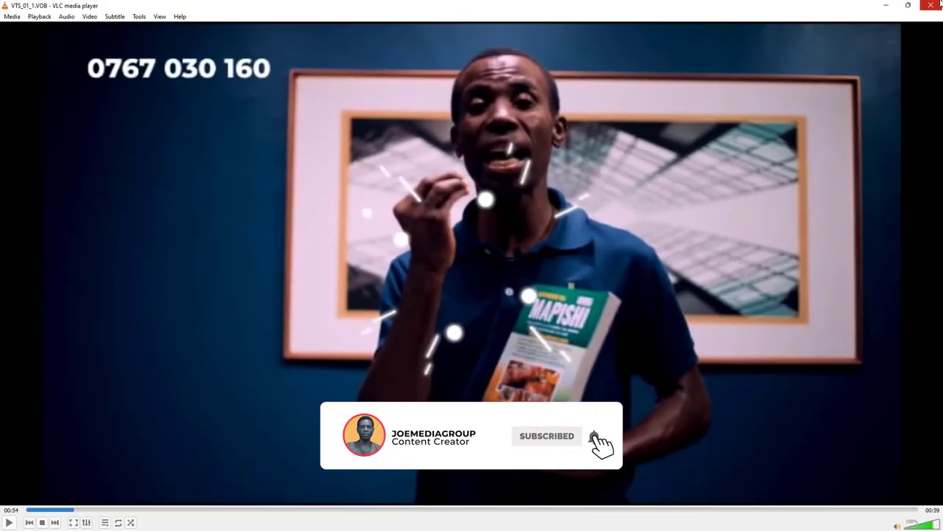
{"action": "left_click", "coordinate": [933, 5]}
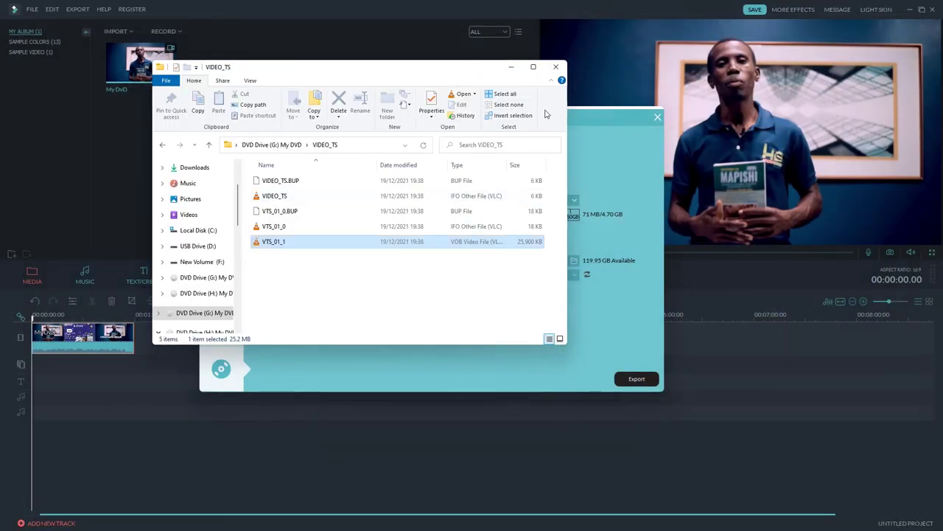
- Close the VIDEO_TS File Explorer window and Filmora's DVD Output dialog
{"action": "left_click", "coordinate": [556, 67]}
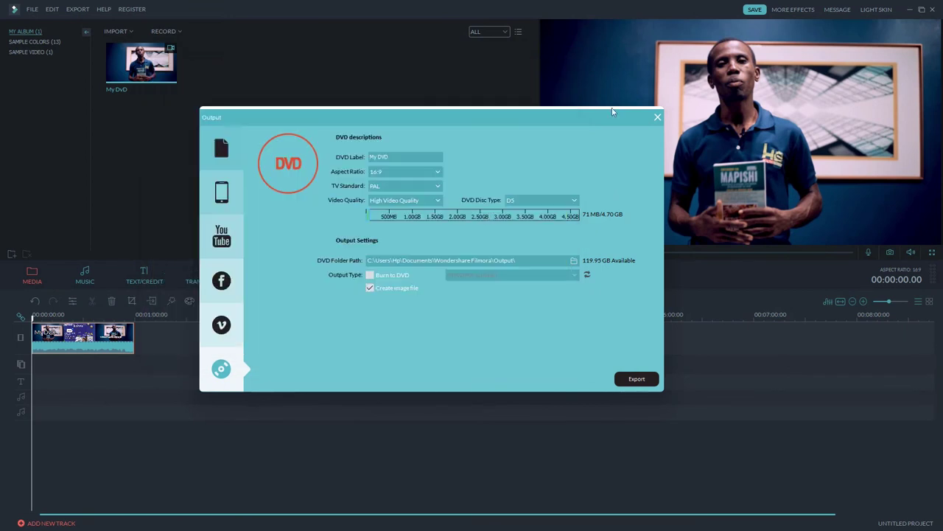
{"action": "left_click", "coordinate": [658, 118]}
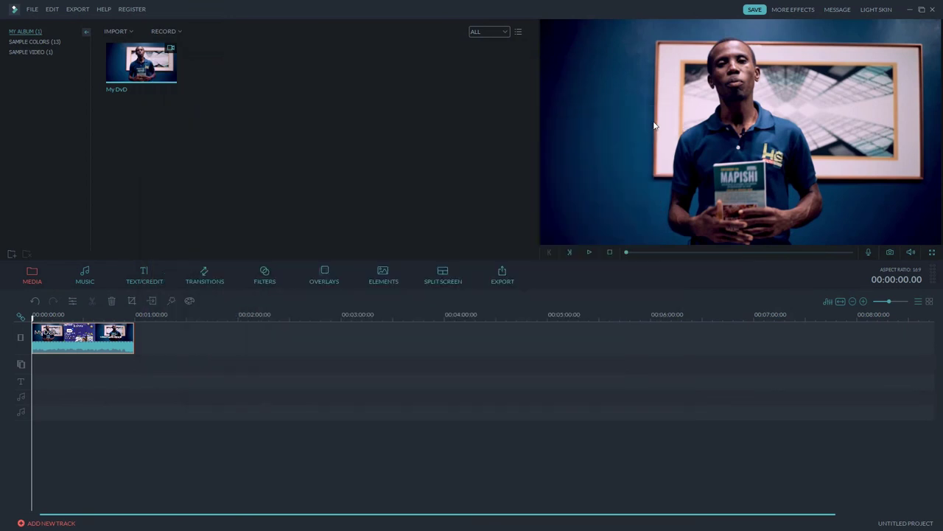